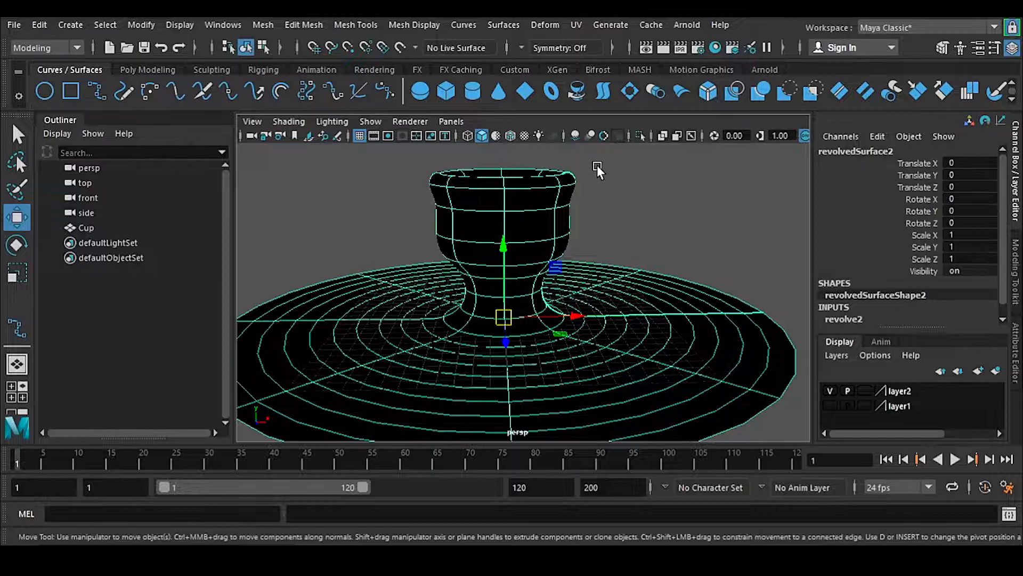
# Step: Check the revolved surface's UV layout in a maximized UV Editor and close the editor
pyautogui.click(578, 24)
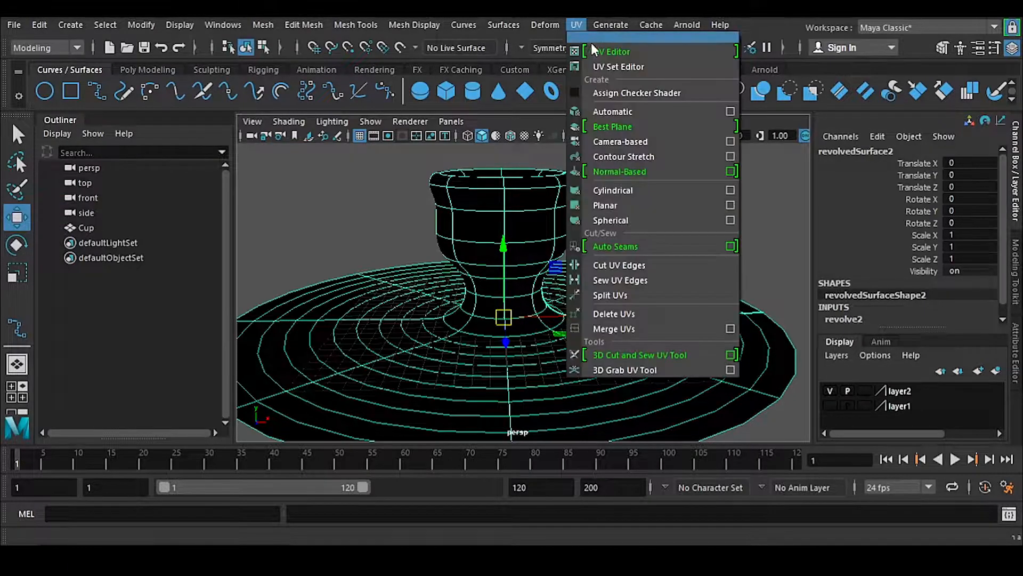
pyautogui.click(621, 52)
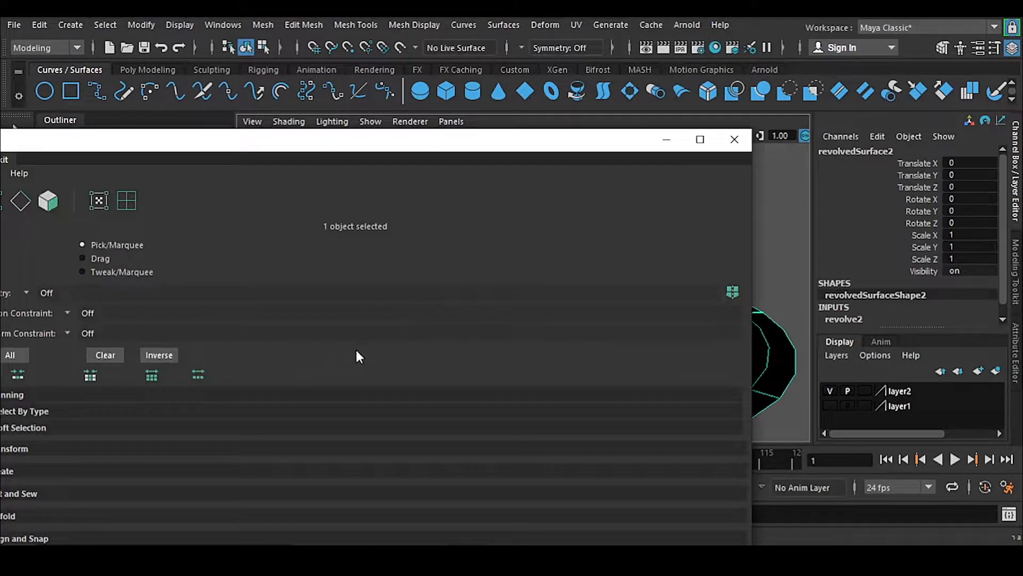
pyautogui.click(700, 139)
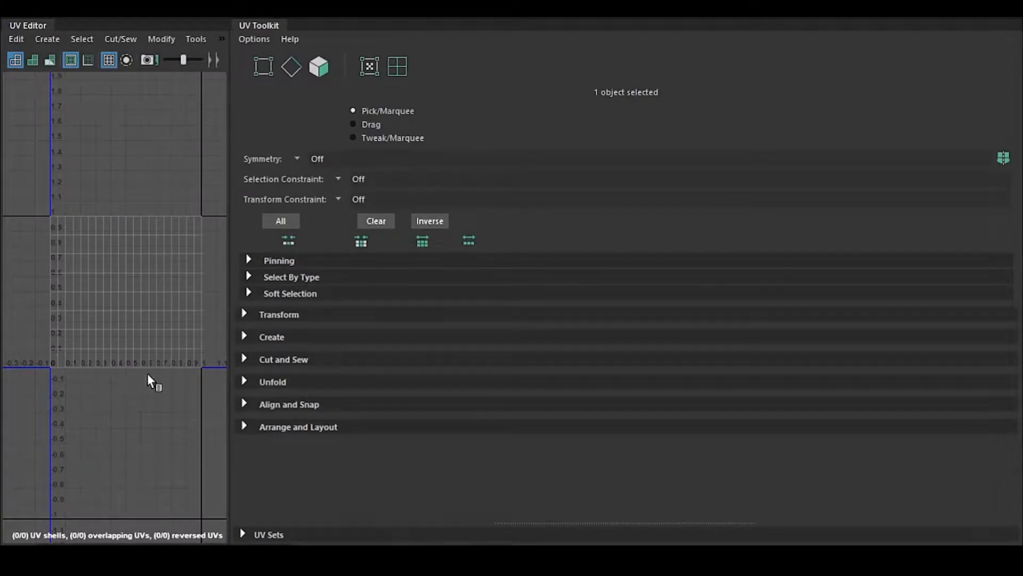
pyautogui.click(1007, 20)
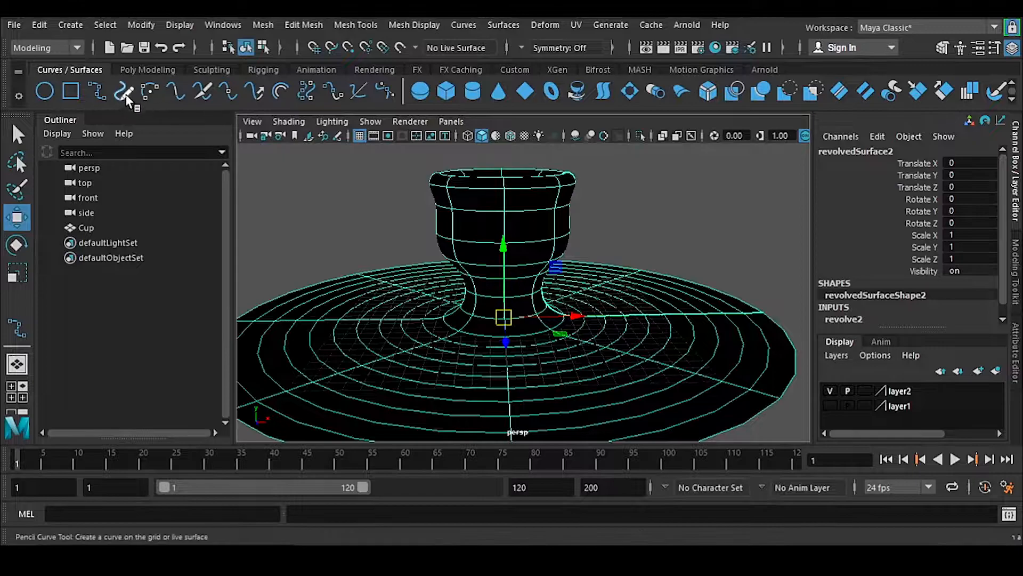
# Step: Open the NURBS to Polygons conversion options for the revolved surface and reset the settings
pyautogui.click(145, 24)
pyautogui.moveTo(176, 388)
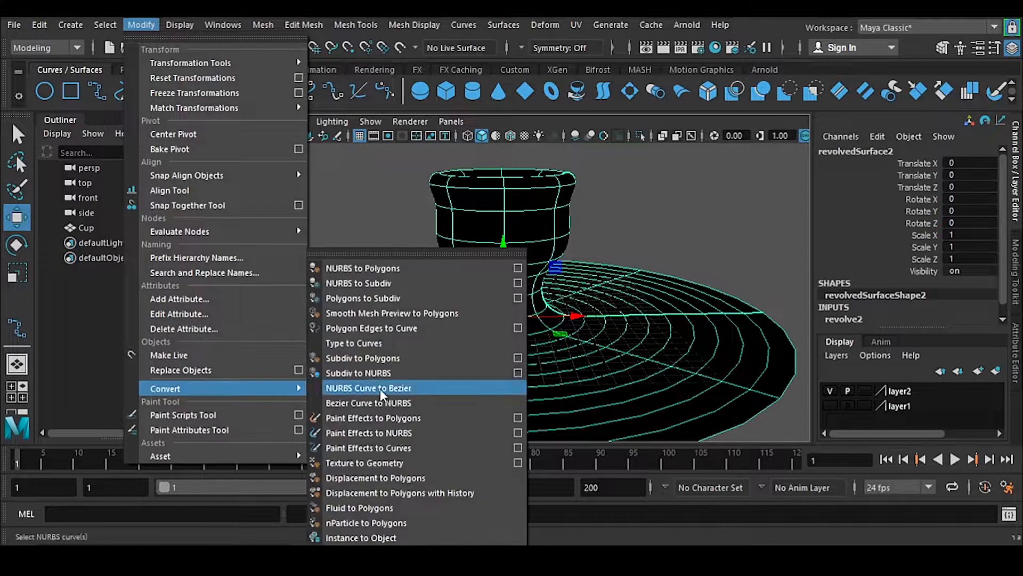
pyautogui.click(518, 267)
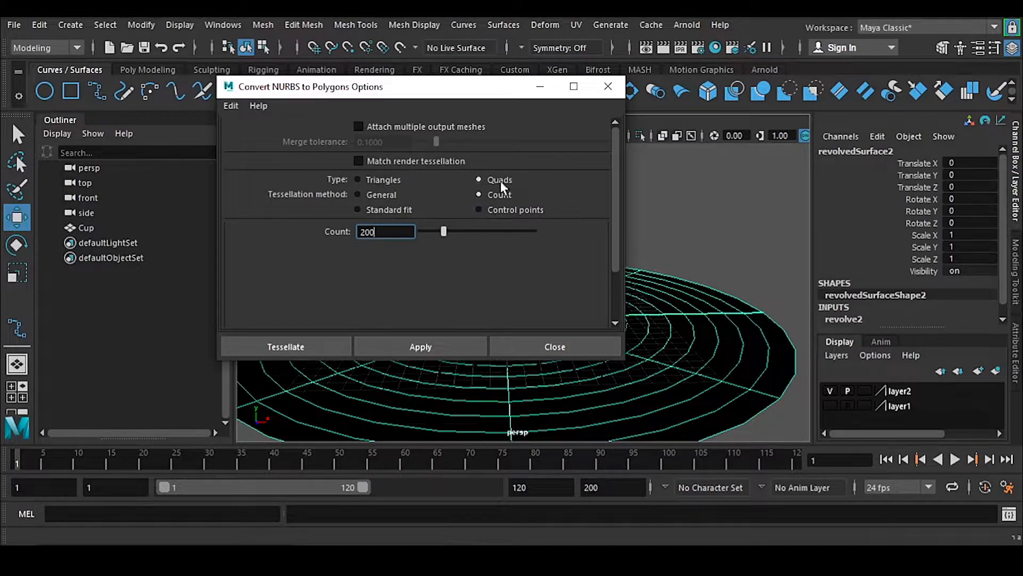
pyautogui.click(232, 106)
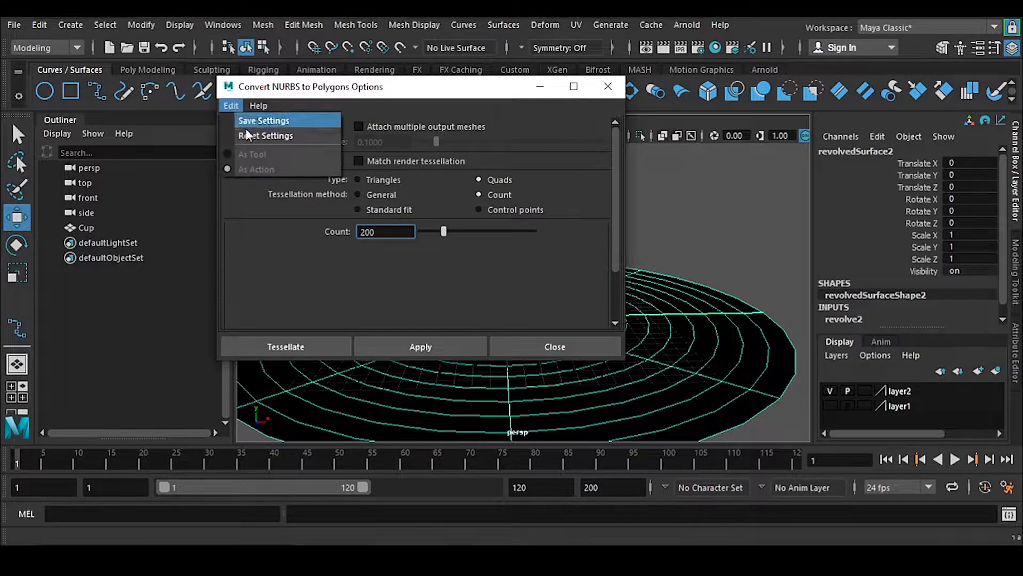
pyautogui.click(281, 135)
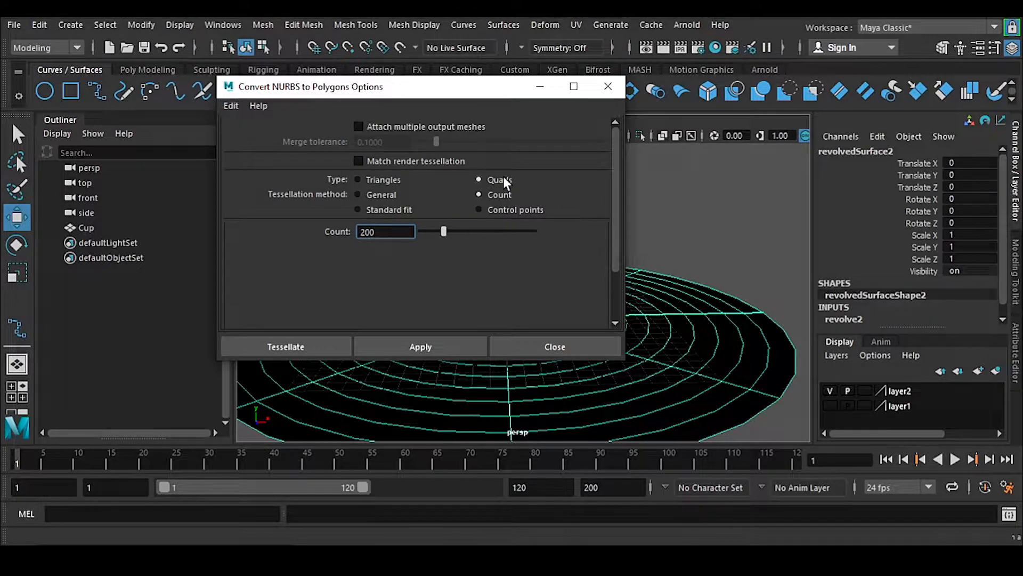
# Step: Convert the revolved surface to a polygon mesh using quads and the Count tessellation method
pyautogui.doubleClick(392, 235)
pyautogui.moveTo(405, 97); pyautogui.dragTo(264, 116)
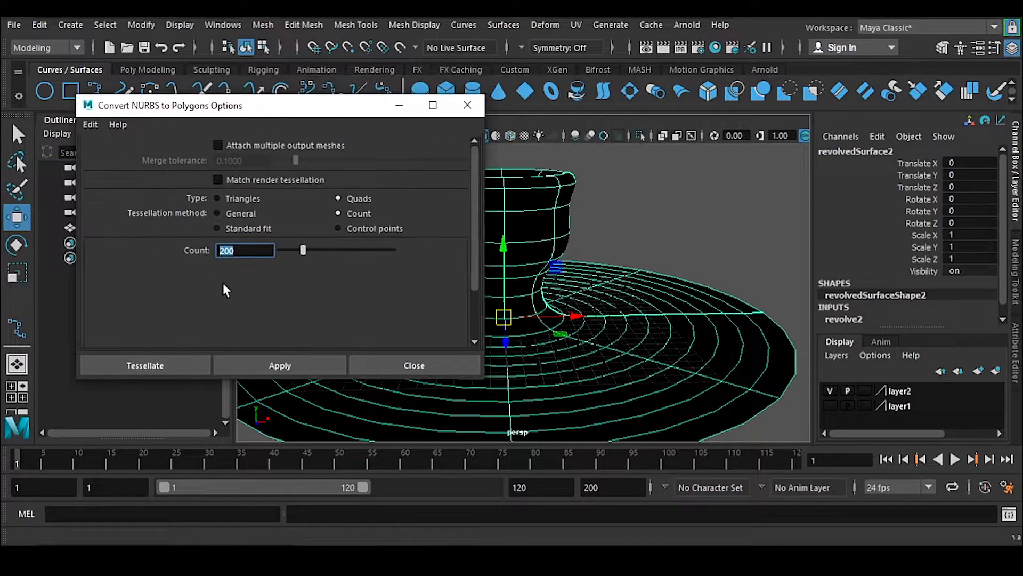
pyautogui.click(260, 250)
pyautogui.click(294, 361)
pyautogui.click(425, 365)
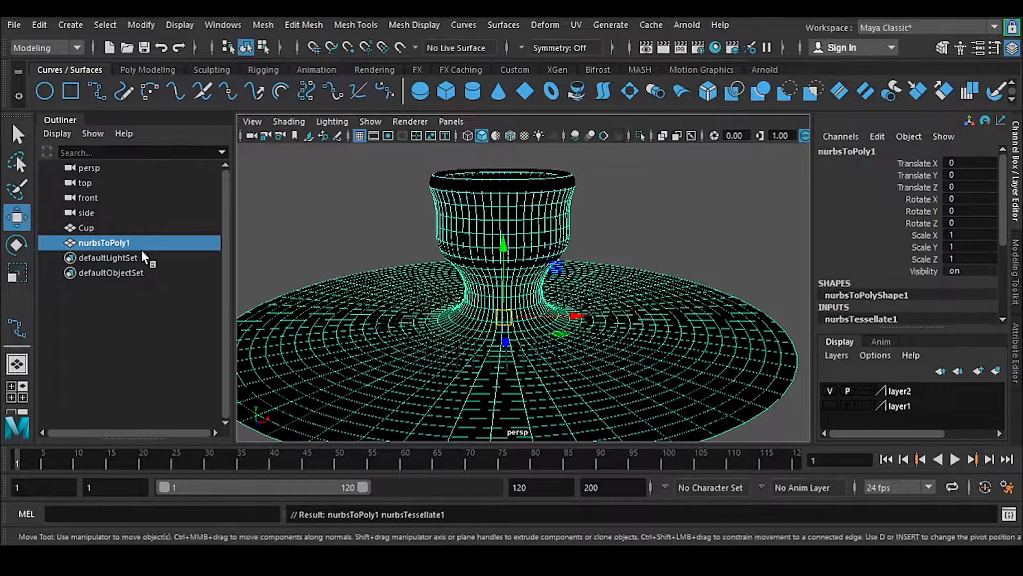
# Step: Hide layer2 and reverse the normals of the converted polygon mesh
pyautogui.click(830, 391)
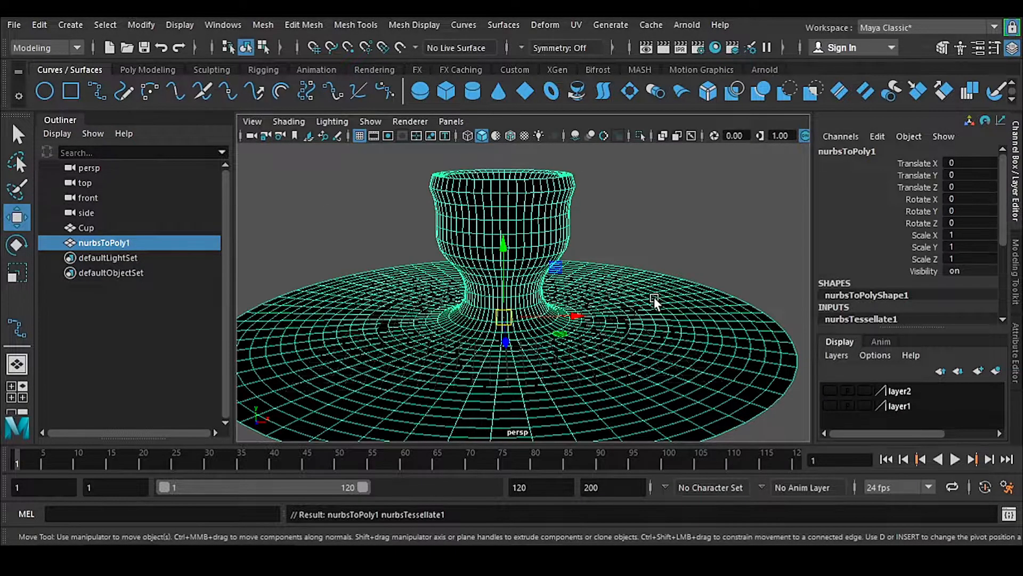
pyautogui.click(678, 208)
pyautogui.click(656, 307)
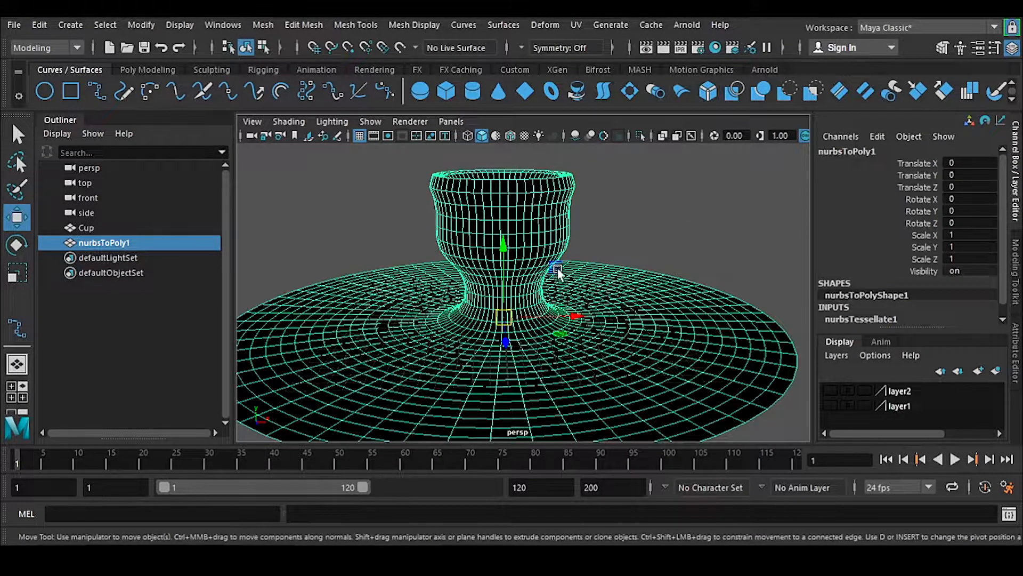
pyautogui.click(414, 25)
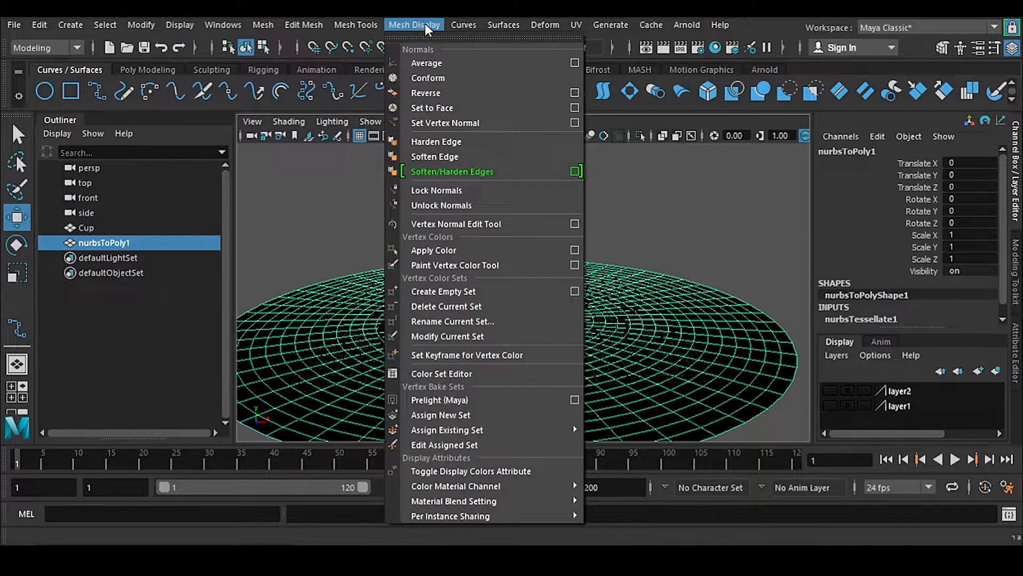
pyautogui.click(446, 93)
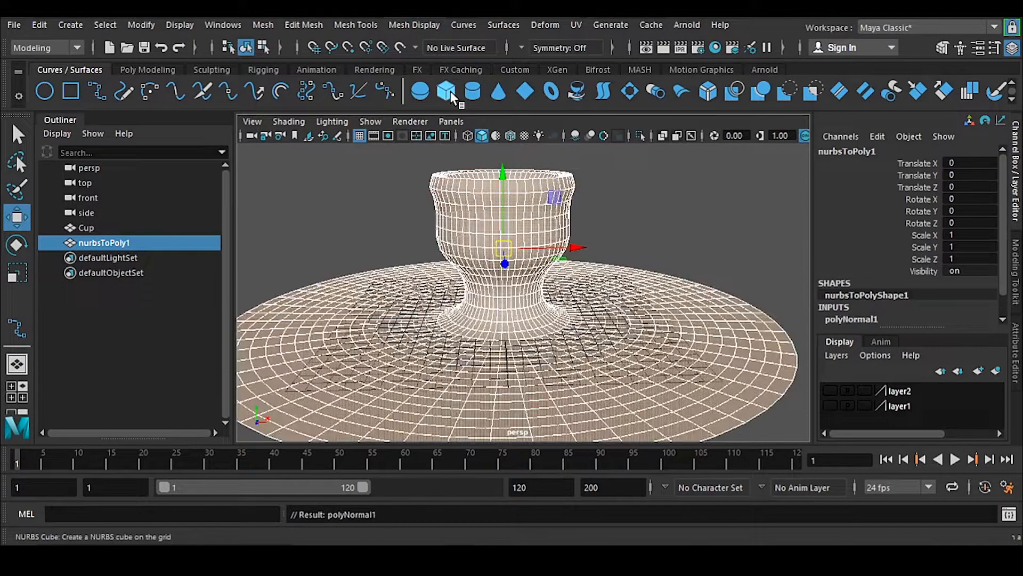
# Step: Smooth the converted polygon mesh with 2 divisions
pyautogui.click(668, 229)
pyautogui.click(647, 352)
pyautogui.keyDown('alt'); pyautogui.moveTo(607, 259); pyautogui.dragTo(701, 291); pyautogui.keyUp('alt')
pyautogui.keyDown('alt'); pyautogui.moveTo(672, 285); pyautogui.dragTo(576, 329, button='middle'); pyautogui.keyUp('alt')
pyautogui.scroll(4, 621, 325)
pyautogui.scroll(3, 578, 325)
pyautogui.keyDown('alt'); pyautogui.moveTo(589, 362); pyautogui.dragTo(563, 320); pyautogui.keyUp('alt')
pyautogui.keyDown('alt'); pyautogui.moveTo(479, 241); pyautogui.dragTo(542, 304); pyautogui.keyUp('alt')
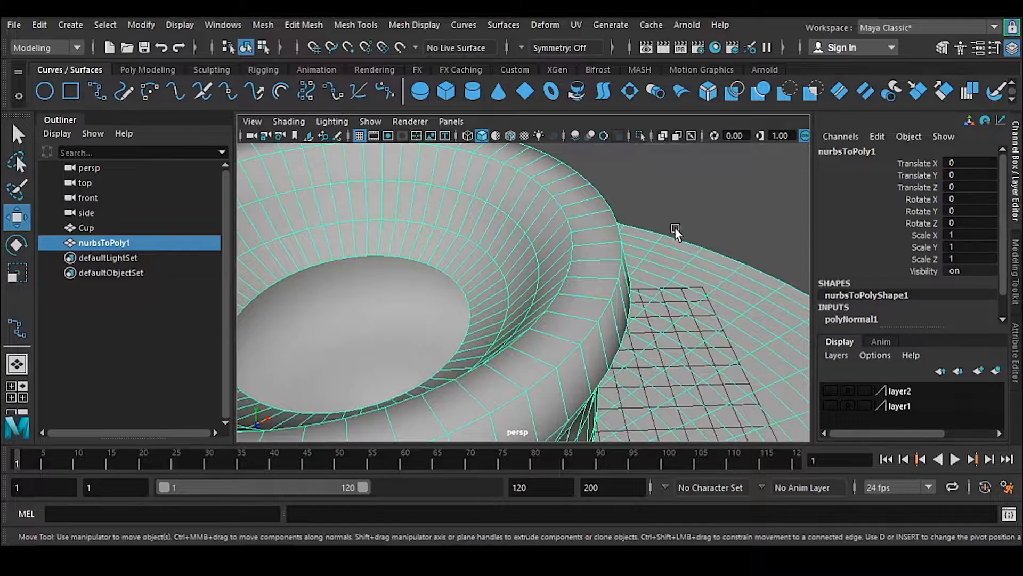
pyautogui.keyDown('shift'); pyautogui.moveTo(686, 171); pyautogui.dragTo(685, 260, button='right'); pyautogui.keyUp('shift')
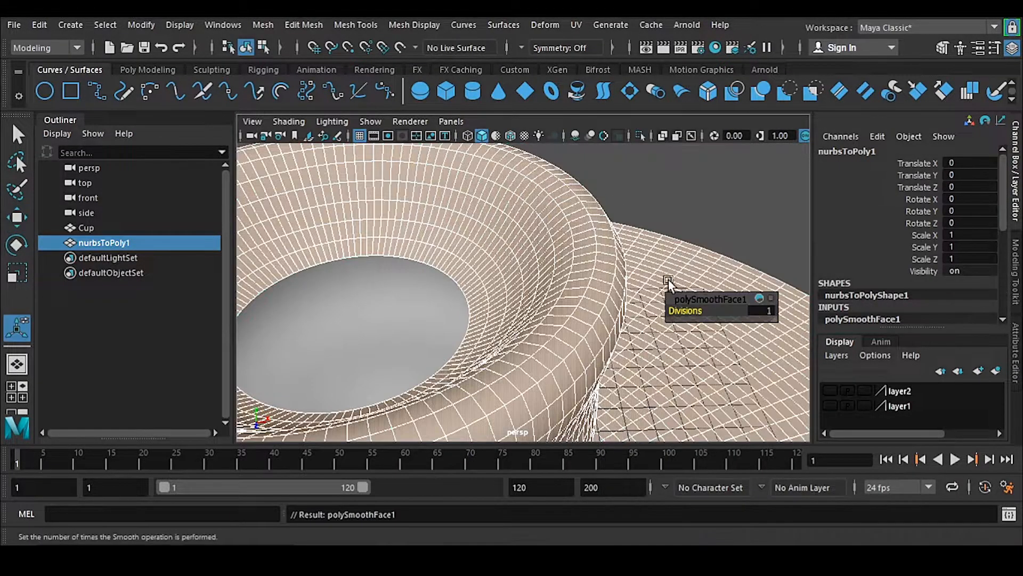
pyautogui.click(755, 310)
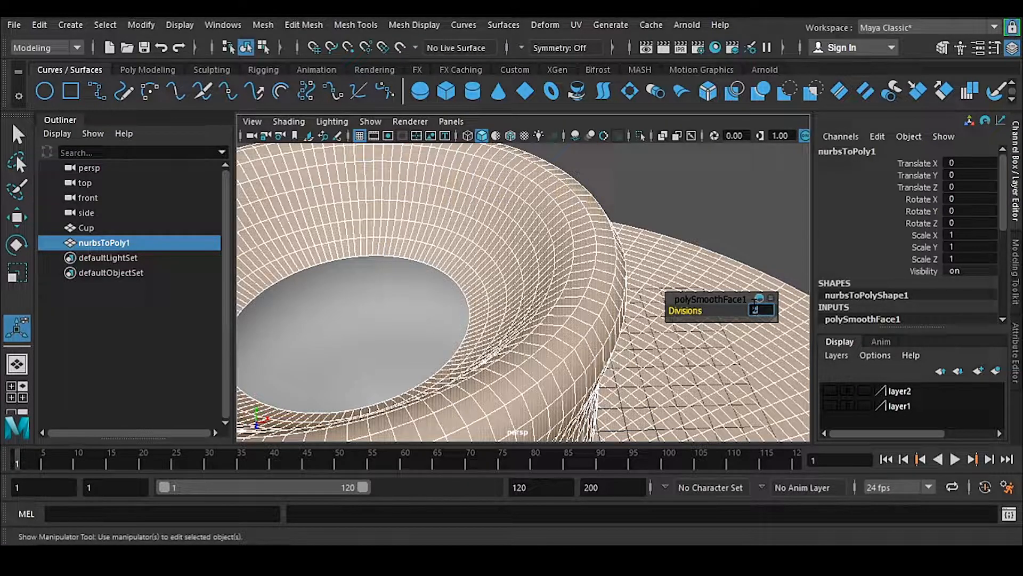
pyautogui.write('2')
pyautogui.press('Return')
# Step: Return the smoothed mesh to object selection and delete its construction history
pyautogui.moveTo(595, 235); pyautogui.dragTo(667, 126, button='right')
pyautogui.press('q')
pyautogui.click(705, 213)
pyautogui.click(697, 290)
pyautogui.hotkey('alt', 'shift', 'd')
pyautogui.click(689, 227)
pyautogui.click(683, 272)
# Step: Examine the smoothed mesh around the rim, the inner wall and the outer side of the cup
pyautogui.keyDown('alt'); pyautogui.moveTo(658, 332); pyautogui.dragTo(641, 297, button='right'); pyautogui.keyUp('alt')
pyautogui.keyDown('alt'); pyautogui.moveTo(686, 331); pyautogui.dragTo(528, 260, button='right'); pyautogui.keyUp('alt')
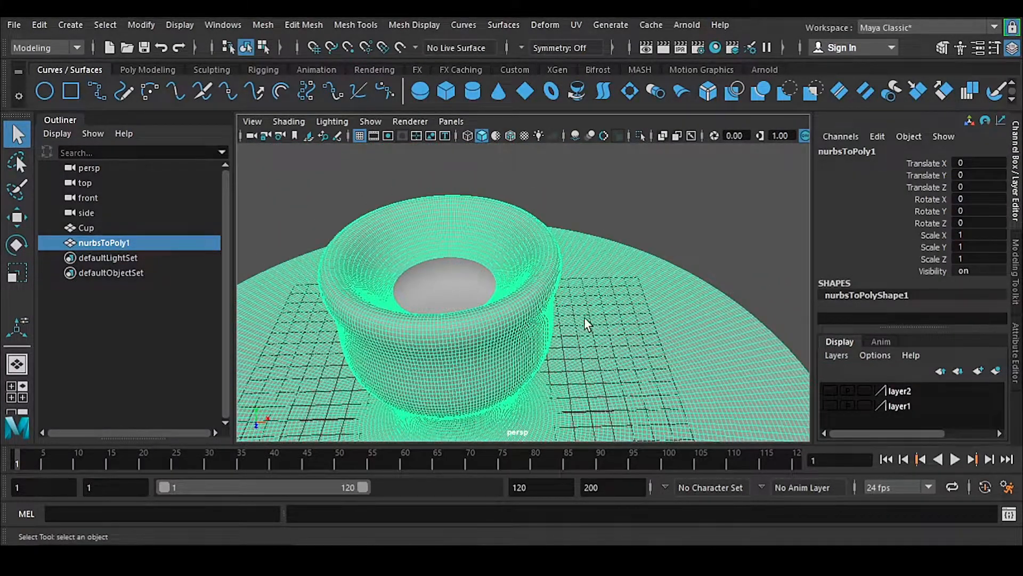
pyautogui.keyDown('alt'); pyautogui.moveTo(669, 248); pyautogui.dragTo(587, 213); pyautogui.keyUp('alt')
pyautogui.keyDown('alt'); pyautogui.moveTo(587, 213); pyautogui.dragTo(490, 322, button='right'); pyautogui.keyUp('alt')
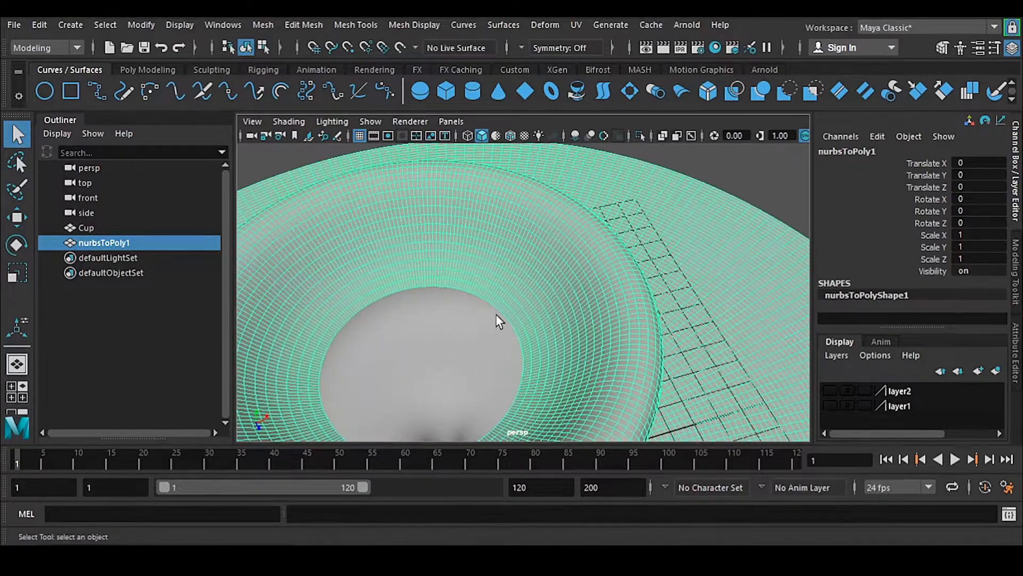
pyautogui.keyDown('alt'); pyautogui.moveTo(598, 312); pyautogui.dragTo(615, 290, button='right'); pyautogui.keyUp('alt')
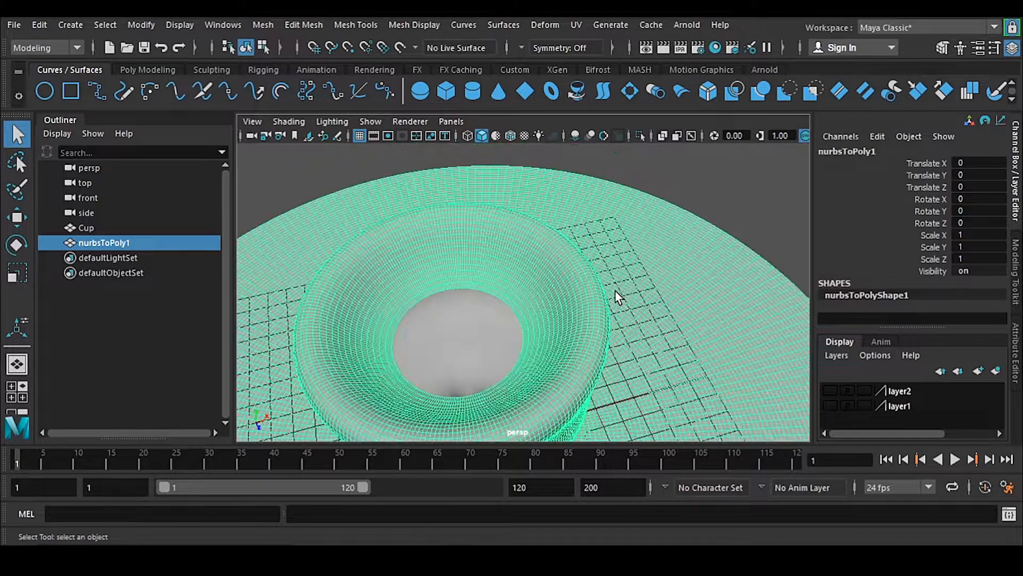
pyautogui.keyDown('alt'); pyautogui.moveTo(721, 174); pyautogui.dragTo(612, 322); pyautogui.keyUp('alt')
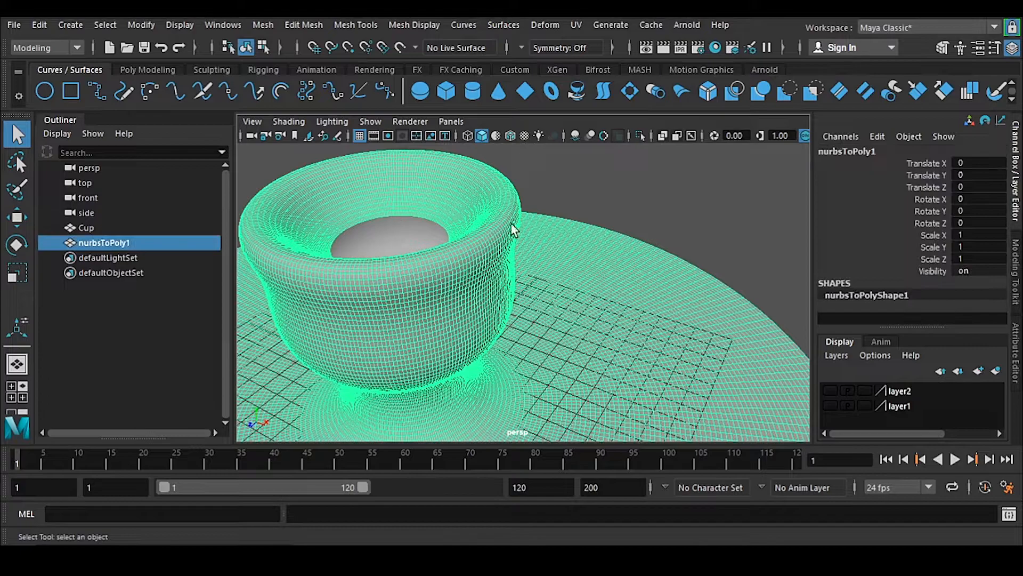
pyautogui.keyDown('alt'); pyautogui.moveTo(449, 307); pyautogui.dragTo(495, 245); pyautogui.keyUp('alt')
pyautogui.keyDown('alt'); pyautogui.moveTo(494, 245); pyautogui.dragTo(488, 323, button='right'); pyautogui.keyUp('alt')
pyautogui.keyDown('alt'); pyautogui.moveTo(488, 323); pyautogui.dragTo(473, 264); pyautogui.keyUp('alt')
# Step: Select the inner Cup surface and the converted mesh in turn, and examine where they meet
pyautogui.click(378, 278)
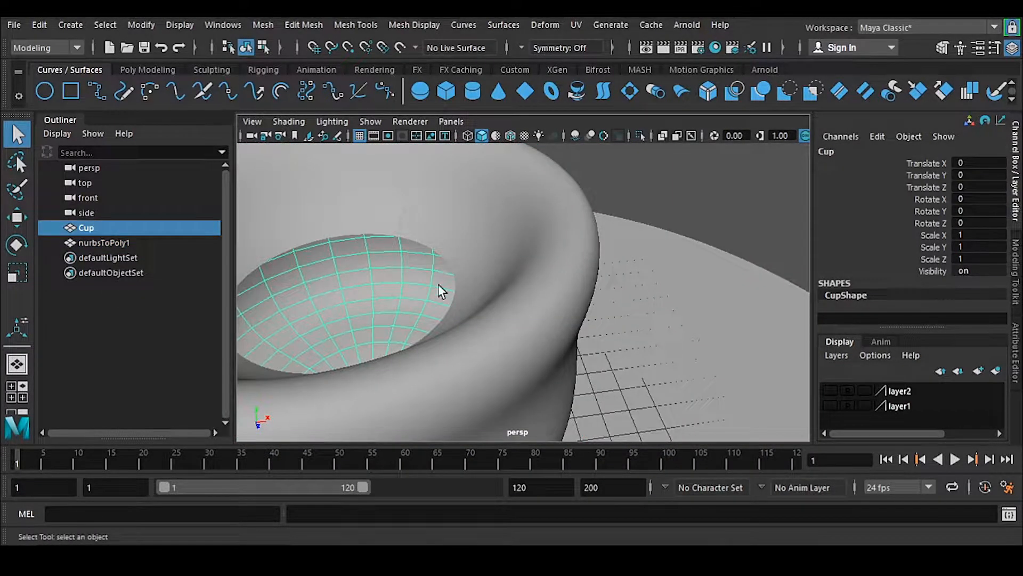
pyautogui.click(481, 254)
pyautogui.keyDown('alt'); pyautogui.moveTo(500, 265); pyautogui.dragTo(532, 203); pyautogui.keyUp('alt')
pyautogui.keyDown('alt'); pyautogui.moveTo(532, 202); pyautogui.dragTo(526, 251, button='right'); pyautogui.keyUp('alt')
pyautogui.keyDown('alt'); pyautogui.moveTo(526, 250); pyautogui.dragTo(525, 326, button='middle'); pyautogui.keyUp('alt')
pyautogui.moveTo(501, 257); pyautogui.dragTo(503, 98, button='right')
pyautogui.keyDown('alt'); pyautogui.moveTo(523, 296); pyautogui.dragTo(487, 296, button='right'); pyautogui.keyUp('alt')
pyautogui.keyDown('alt'); pyautogui.moveTo(487, 297); pyautogui.dragTo(509, 280); pyautogui.keyUp('alt')
pyautogui.moveTo(505, 268); pyautogui.dragTo(577, 127, button='right')
pyautogui.click(562, 187)
pyautogui.click(565, 355)
pyautogui.keyDown('alt'); pyautogui.moveTo(565, 356); pyautogui.dragTo(555, 329); pyautogui.keyUp('alt')
pyautogui.keyDown('alt'); pyautogui.moveTo(555, 329); pyautogui.dragTo(551, 207, button='right'); pyautogui.keyUp('alt')
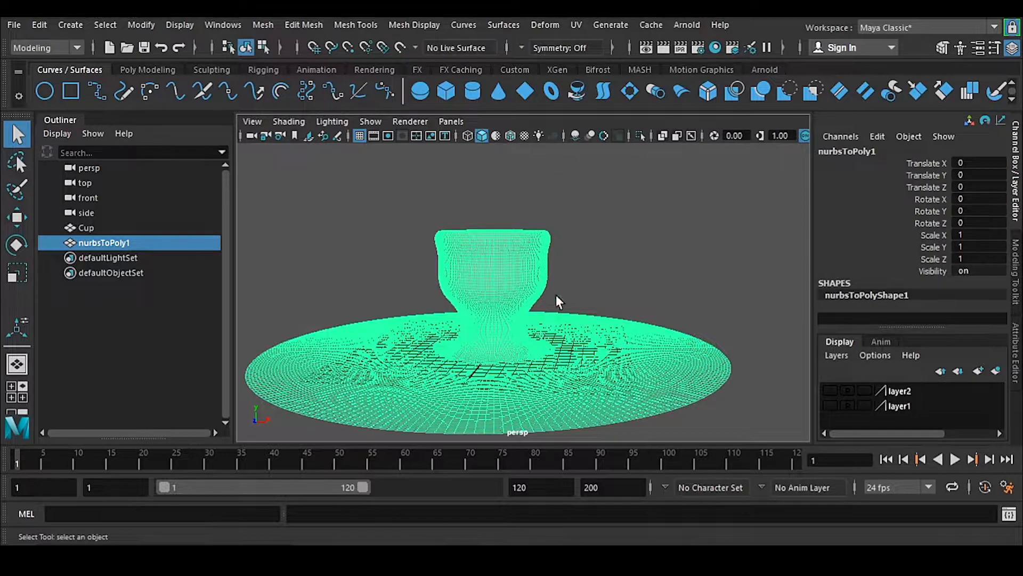
# Step: Examine the wireframe density of the smoothed mesh from the whole cup down to the inner wall
pyautogui.keyDown('alt'); pyautogui.moveTo(555, 295); pyautogui.dragTo(581, 329); pyautogui.keyUp('alt')
pyautogui.keyDown('alt'); pyautogui.moveTo(529, 187); pyautogui.dragTo(510, 288, button='right'); pyautogui.keyUp('alt')
pyautogui.keyDown('alt'); pyautogui.moveTo(588, 296); pyautogui.dragTo(569, 313, button='middle'); pyautogui.keyUp('alt')
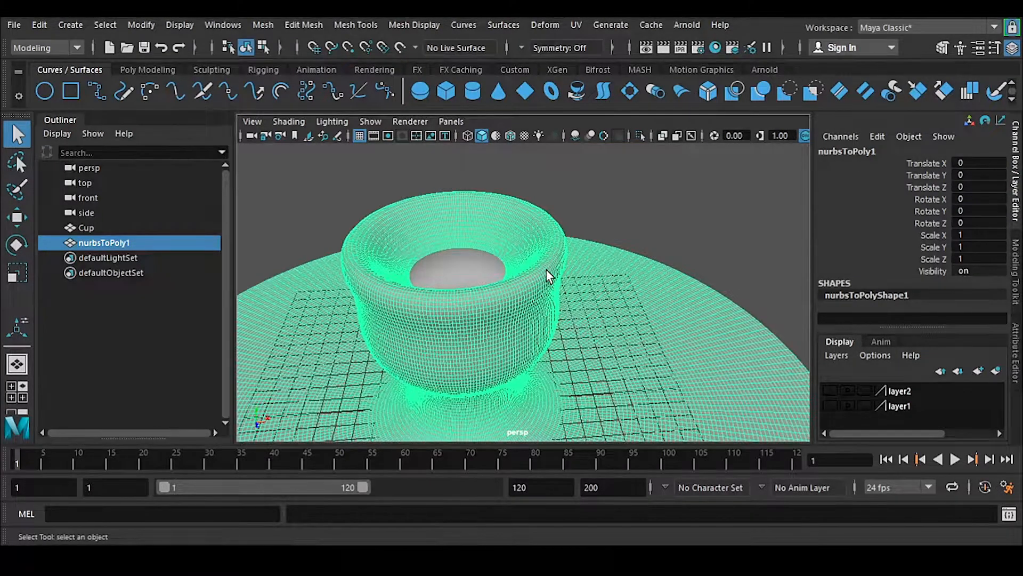
pyautogui.scroll(3, 546, 270)
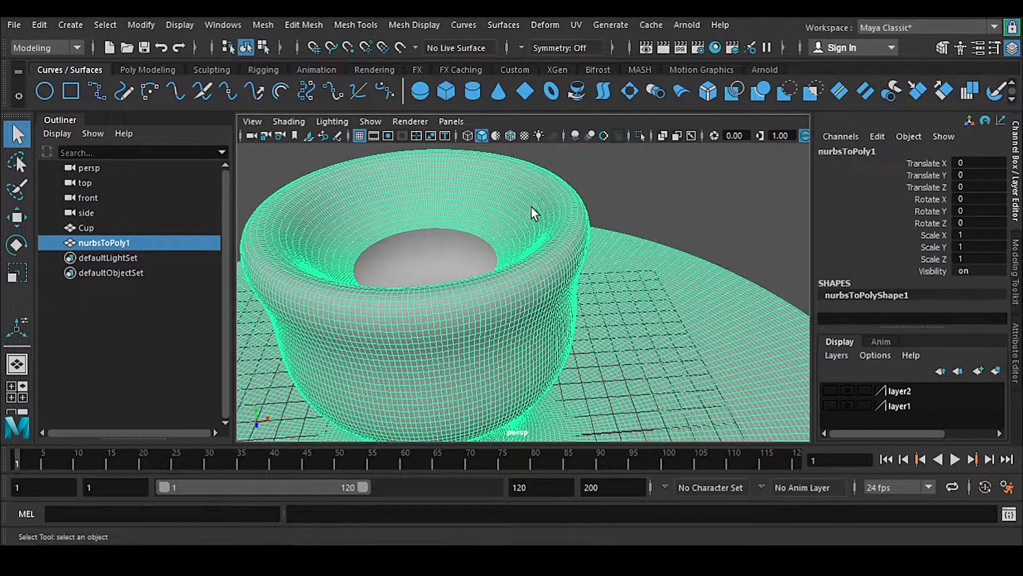
pyautogui.keyDown('alt'); pyautogui.moveTo(495, 255); pyautogui.dragTo(484, 281); pyautogui.keyUp('alt')
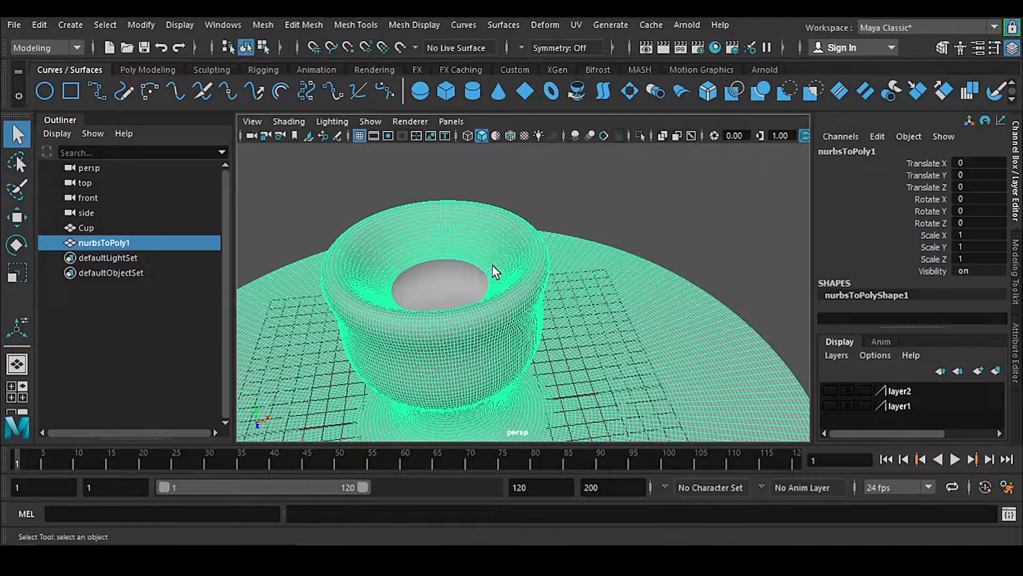
pyautogui.keyDown('alt'); pyautogui.moveTo(582, 281); pyautogui.dragTo(516, 218); pyautogui.keyUp('alt')
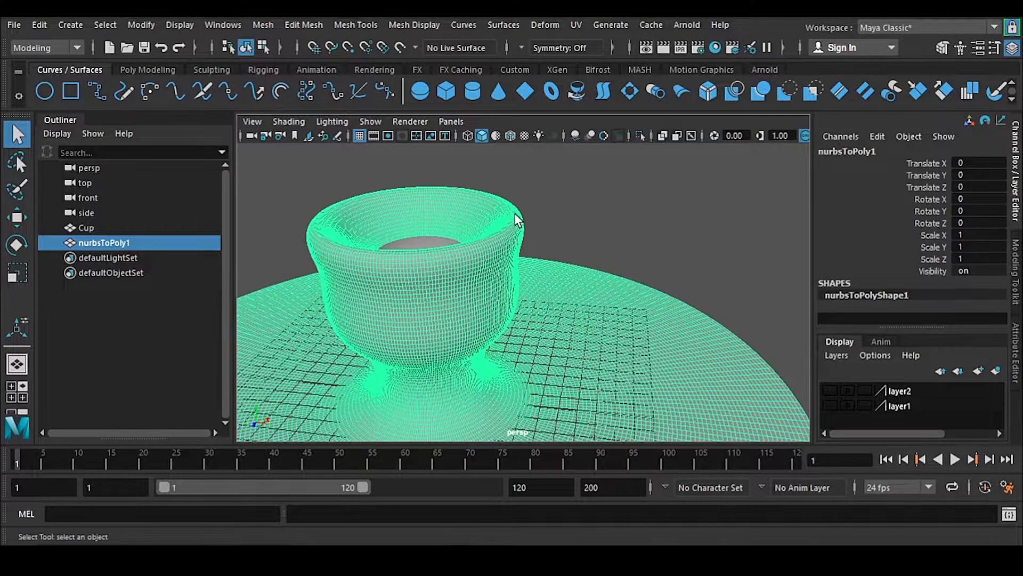
pyautogui.keyDown('alt'); pyautogui.moveTo(501, 350); pyautogui.dragTo(505, 313); pyautogui.keyUp('alt')
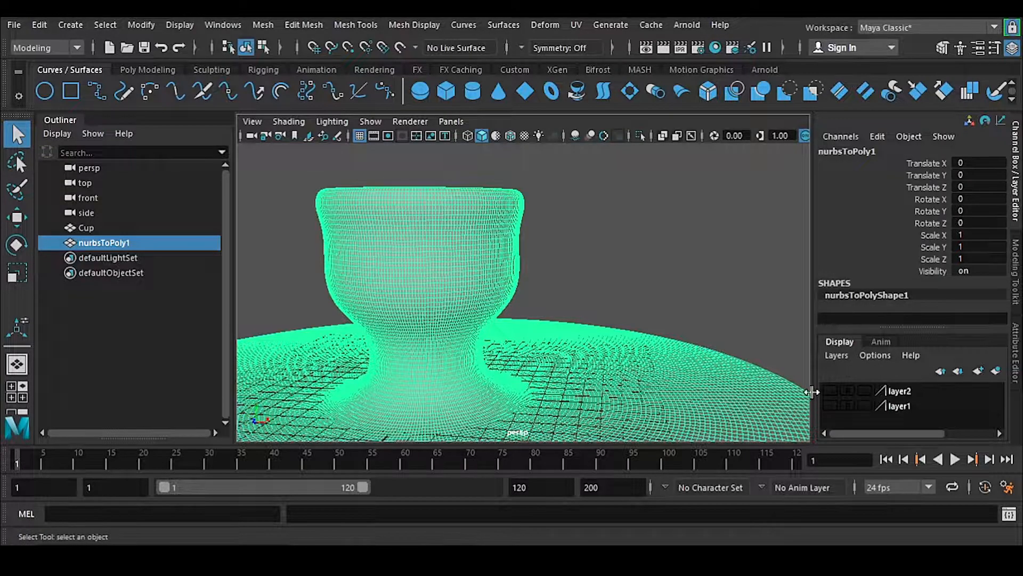
pyautogui.keyDown('alt'); pyautogui.moveTo(480, 338); pyautogui.dragTo(494, 267); pyautogui.keyUp('alt')
pyautogui.moveTo(494, 267)
pyautogui.keyDown('alt'); pyautogui.mouseDown(button='right')
pyautogui.moveTo(522, 296)
pyautogui.moveTo(506, 268)
pyautogui.moveTo(491, 277)
pyautogui.mouseUp(button='right'); pyautogui.keyUp('alt')
pyautogui.keyDown('alt'); pyautogui.moveTo(491, 276); pyautogui.dragTo(534, 297, button='middle'); pyautogui.keyUp('alt')
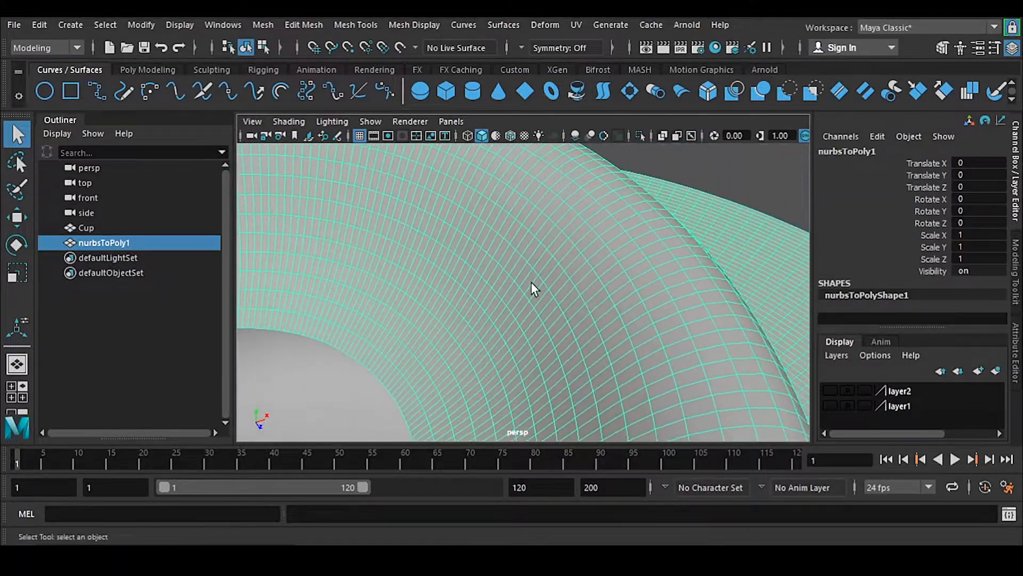
pyautogui.keyDown('alt'); pyautogui.moveTo(398, 350); pyautogui.dragTo(474, 280, button='middle'); pyautogui.keyUp('alt')
pyautogui.keyDown('alt'); pyautogui.moveTo(475, 280); pyautogui.dragTo(455, 350, button='right'); pyautogui.keyUp('alt')
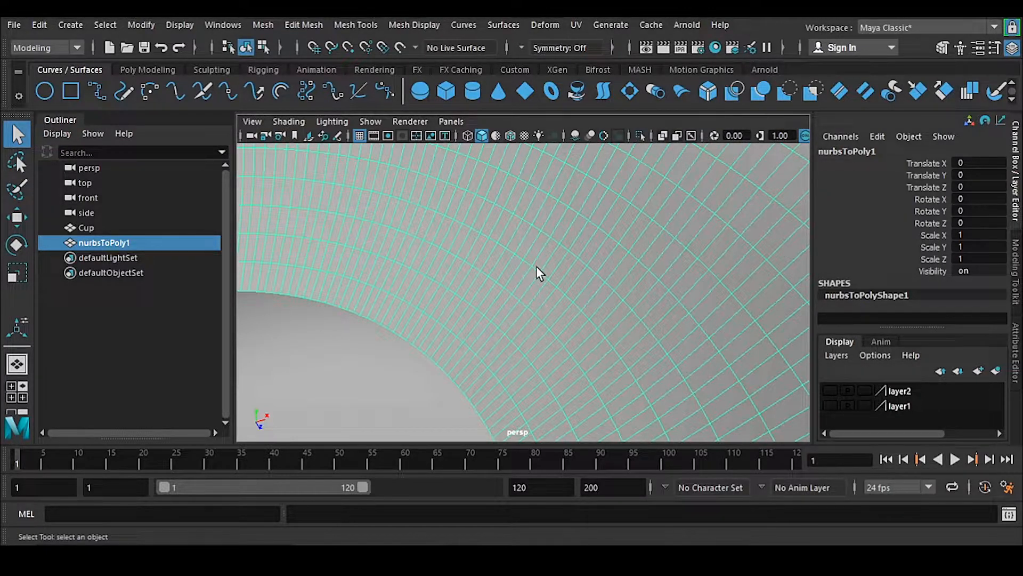
# Step: Open the UV Editor for the smoothed mesh and widen its UV canvas against the UV Toolkit
pyautogui.click(574, 24)
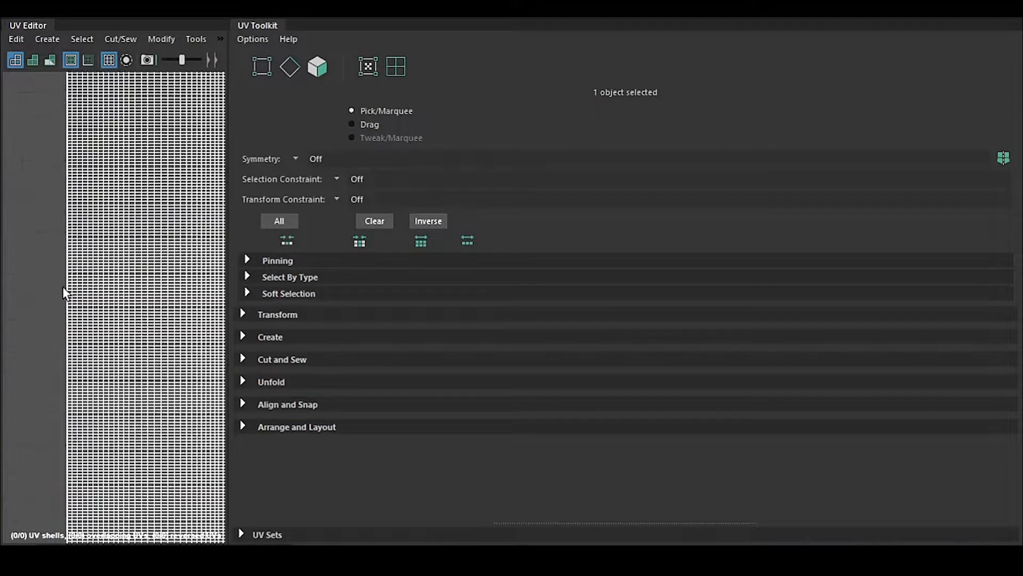
pyautogui.scroll(3, 126, 257)
pyautogui.keyDown('alt'); pyautogui.moveTo(110, 278); pyautogui.dragTo(155, 322, button='middle'); pyautogui.keyUp('alt')
pyautogui.keyDown('alt'); pyautogui.moveTo(49, 329); pyautogui.dragTo(169, 341, button='middle'); pyautogui.keyUp('alt')
pyautogui.moveTo(225, 244); pyautogui.dragTo(806, 245)
pyautogui.keyDown('alt'); pyautogui.moveTo(521, 320); pyautogui.dragTo(350, 330, button='middle'); pyautogui.keyUp('alt')
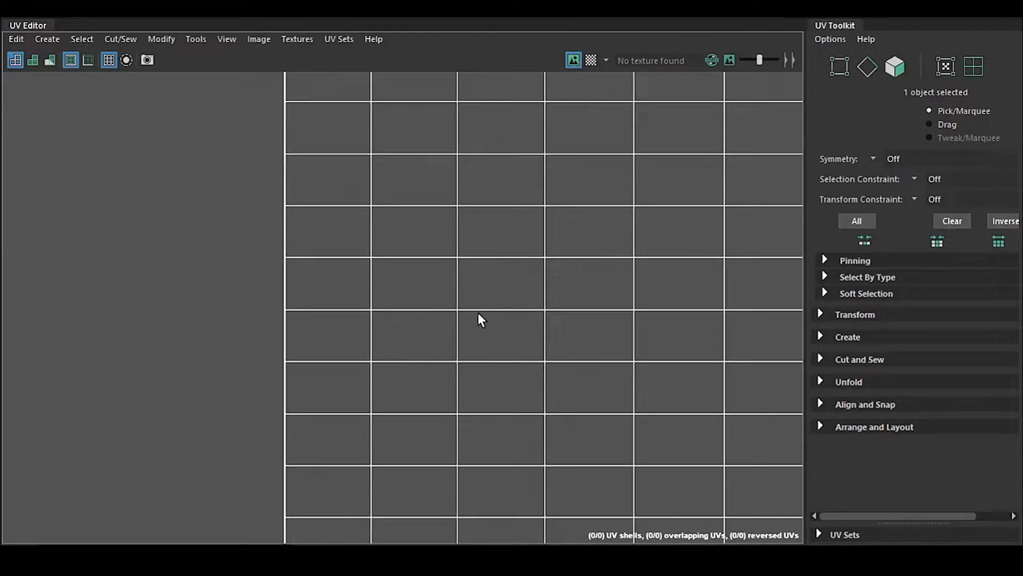
# Step: Examine the smoothed mesh's UV grid from its left border across to the upper-right corner
pyautogui.keyDown('alt'); pyautogui.moveTo(494, 362); pyautogui.dragTo(261, 364, button='middle'); pyautogui.keyUp('alt')
pyautogui.scroll(-5, 520, 326)
pyautogui.keyDown('alt'); pyautogui.moveTo(533, 368); pyautogui.dragTo(273, 363, button='middle'); pyautogui.keyUp('alt')
pyautogui.scroll(-4, 511, 341)
pyautogui.keyDown('alt'); pyautogui.moveTo(285, 324); pyautogui.dragTo(60, 336, button='middle'); pyautogui.keyUp('alt')
pyautogui.scroll(-6, 554, 356)
pyautogui.keyDown('alt'); pyautogui.moveTo(552, 356); pyautogui.dragTo(326, 341, button='middle'); pyautogui.keyUp('alt')
pyautogui.keyDown('alt'); pyautogui.moveTo(618, 354); pyautogui.dragTo(319, 361, button='middle'); pyautogui.keyUp('alt')
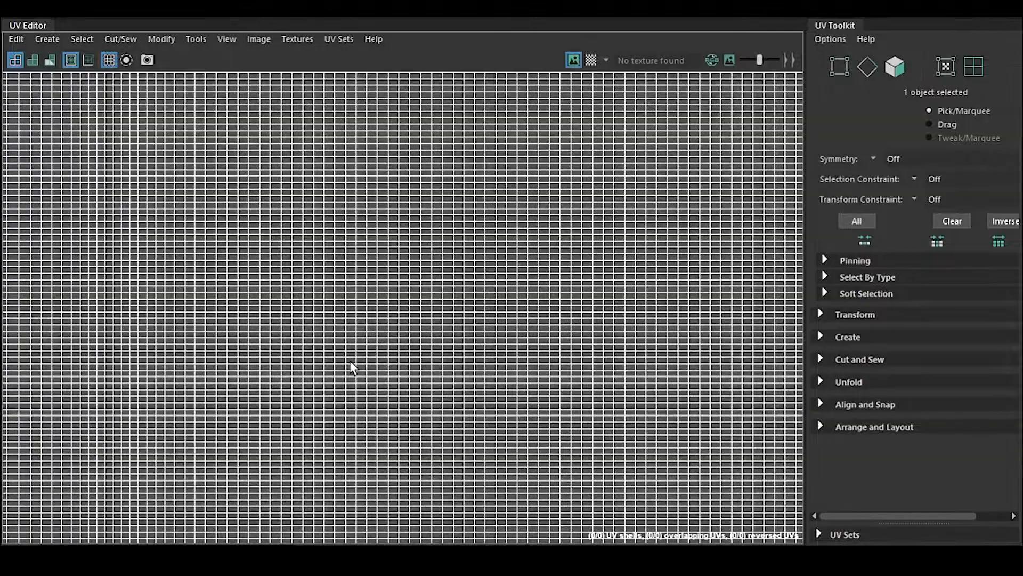
pyautogui.keyDown('alt'); pyautogui.moveTo(525, 366); pyautogui.dragTo(290, 326, button='middle'); pyautogui.keyUp('alt')
pyautogui.keyDown('alt'); pyautogui.moveTo(610, 365); pyautogui.dragTo(206, 372, button='middle'); pyautogui.keyUp('alt')
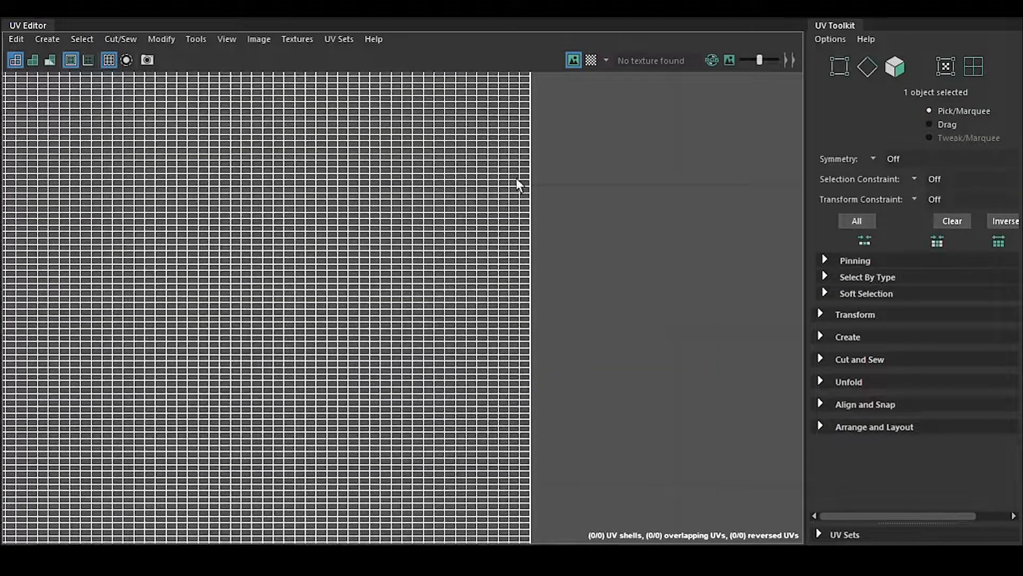
pyautogui.keyDown('alt'); pyautogui.moveTo(506, 141); pyautogui.dragTo(558, 461, button='middle'); pyautogui.keyUp('alt')
pyautogui.keyDown('alt'); pyautogui.moveTo(558, 174); pyautogui.dragTo(610, 222, button='middle'); pyautogui.keyUp('alt')
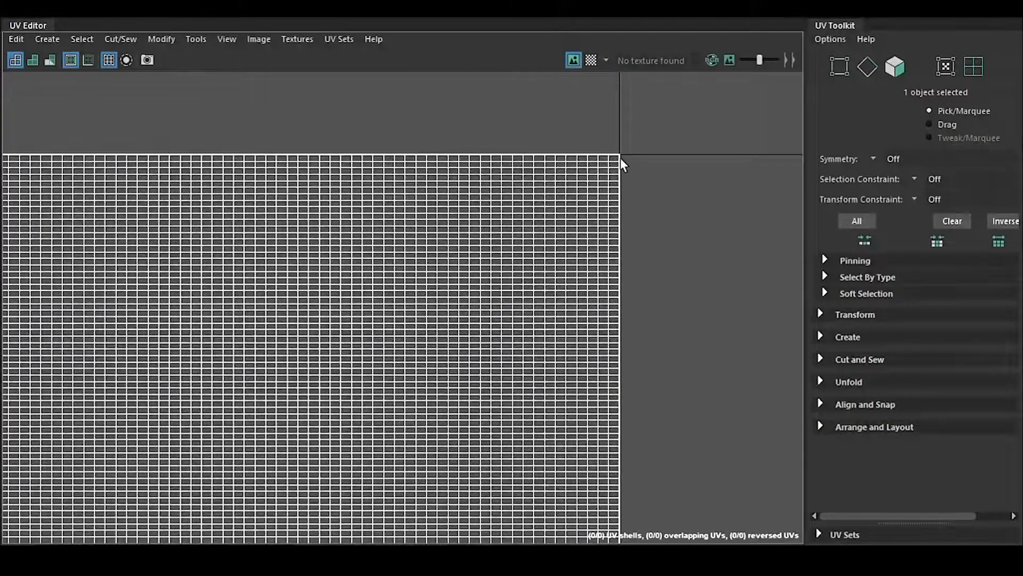
# Step: Examine the smoothed mesh's UV grid along its upper edge and close up at its upper-left corner
pyautogui.keyDown('alt'); pyautogui.moveTo(283, 325); pyautogui.dragTo(635, 303, button='middle'); pyautogui.keyUp('alt')
pyautogui.scroll(-3, 320, 275)
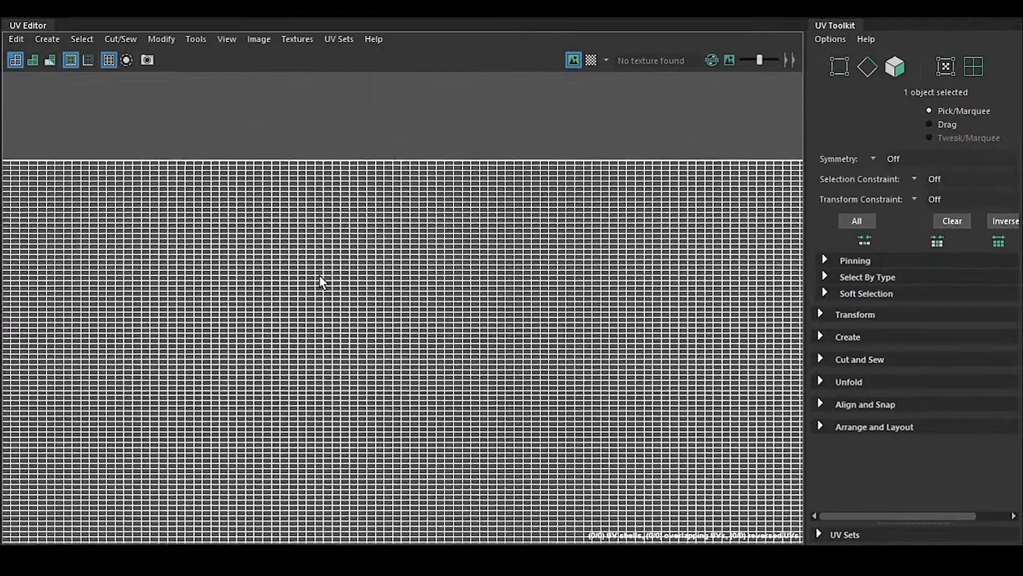
pyautogui.scroll(-2, 320, 275)
pyautogui.keyDown('alt'); pyautogui.moveTo(249, 327); pyautogui.dragTo(518, 308, button='middle'); pyautogui.keyUp('alt')
pyautogui.keyDown('alt'); pyautogui.moveTo(337, 311); pyautogui.dragTo(276, 292, button='middle'); pyautogui.keyUp('alt')
pyautogui.scroll(-2, 276, 292)
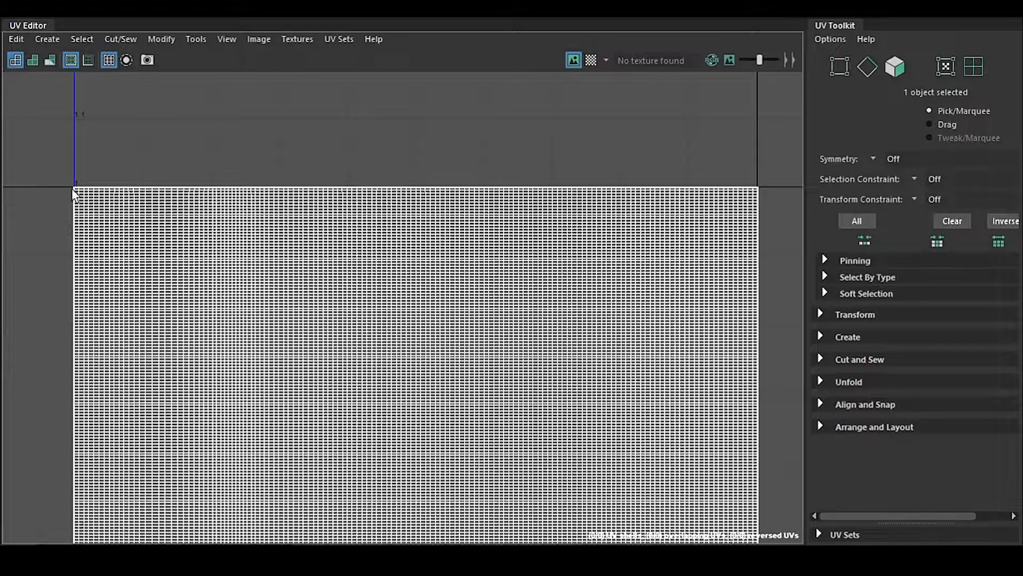
pyautogui.keyDown('alt'); pyautogui.moveTo(135, 214); pyautogui.dragTo(264, 343, button='middle'); pyautogui.keyUp('alt')
pyautogui.scroll(4, 194, 230)
pyautogui.scroll(2, 229, 317)
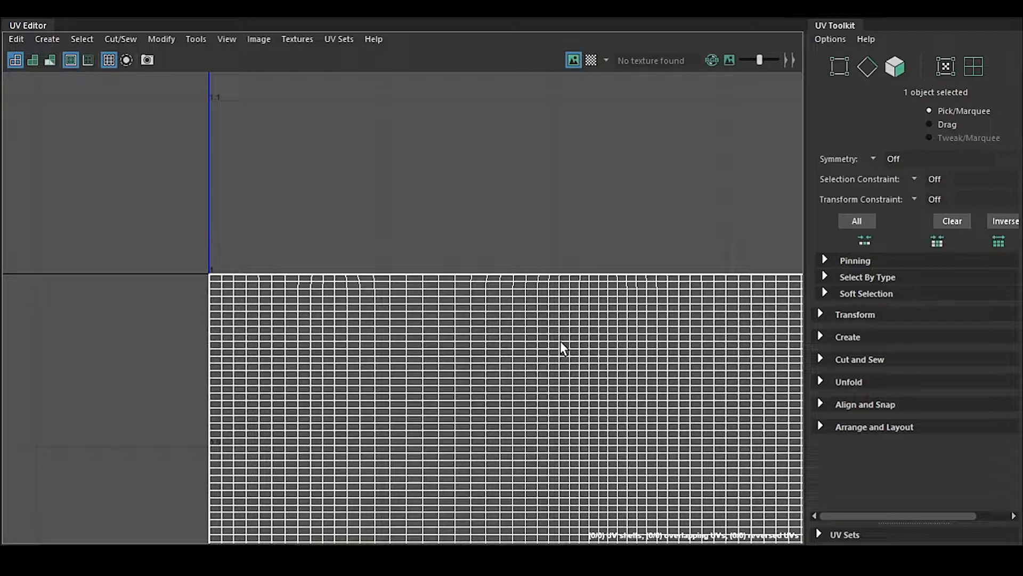
# Step: Examine the UV grid down to its lower border and close up at its lower-left corner
pyautogui.scroll(-6, 566, 325)
pyautogui.keyDown('alt'); pyautogui.moveTo(576, 378); pyautogui.dragTo(307, 291, button='middle'); pyautogui.keyUp('alt')
pyautogui.scroll(-2, 399, 274)
pyautogui.keyDown('alt'); pyautogui.moveTo(498, 386); pyautogui.dragTo(448, 280, button='middle'); pyautogui.keyUp('alt')
pyautogui.keyDown('alt'); pyautogui.moveTo(358, 370); pyautogui.dragTo(426, 328, button='middle'); pyautogui.keyUp('alt')
pyautogui.scroll(2, 347, 411)
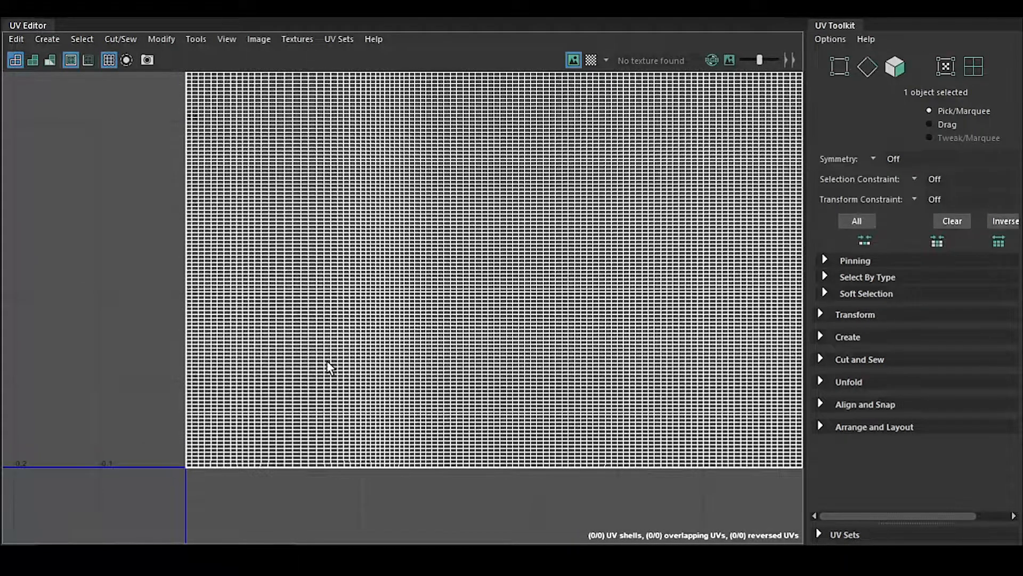
pyautogui.keyDown('alt'); pyautogui.moveTo(230, 469); pyautogui.dragTo(311, 341, button='middle'); pyautogui.keyUp('alt')
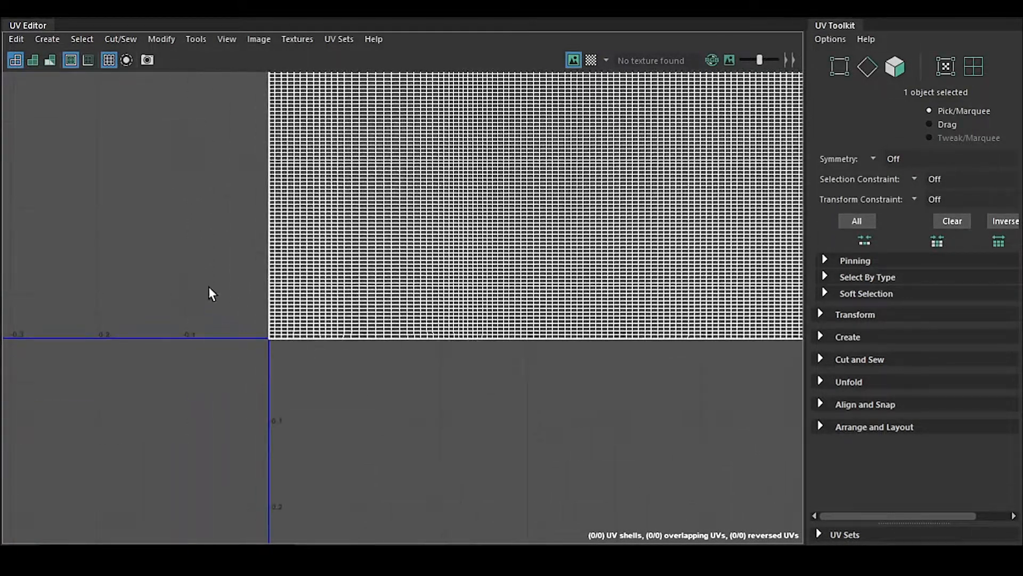
pyautogui.keyDown('alt'); pyautogui.moveTo(219, 292); pyautogui.dragTo(416, 446, button='right'); pyautogui.keyUp('alt')
pyautogui.keyDown('alt'); pyautogui.moveTo(415, 445); pyautogui.dragTo(251, 369, button='middle'); pyautogui.keyUp('alt')
pyautogui.scroll(4, 298, 243)
pyautogui.scroll(1, 174, 376)
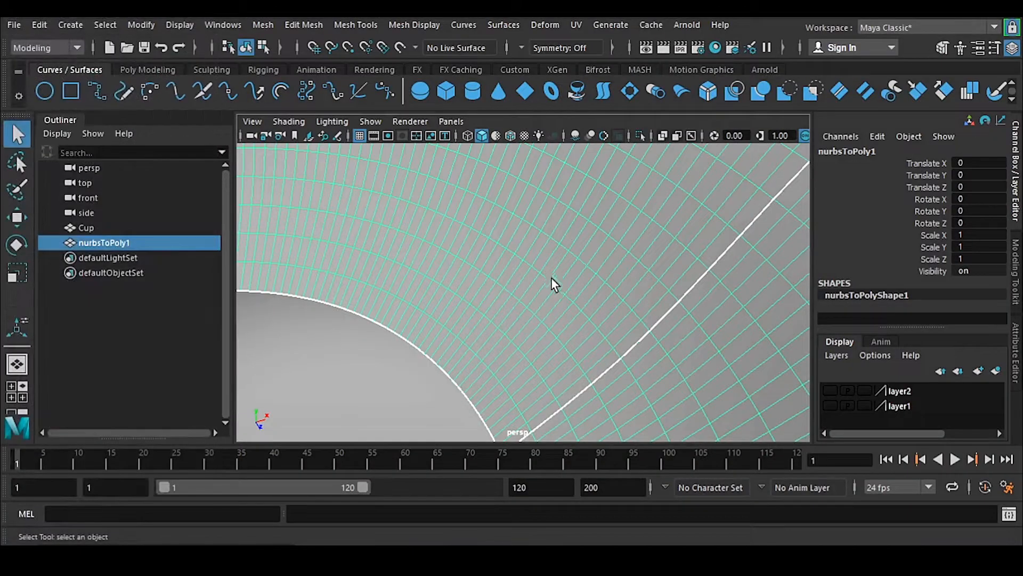
# Step: Examine the UV border line on the mesh from the cup's inner opening up over the rim
pyautogui.keyDown('alt'); pyautogui.moveTo(551, 277); pyautogui.dragTo(434, 344); pyautogui.keyUp('alt')
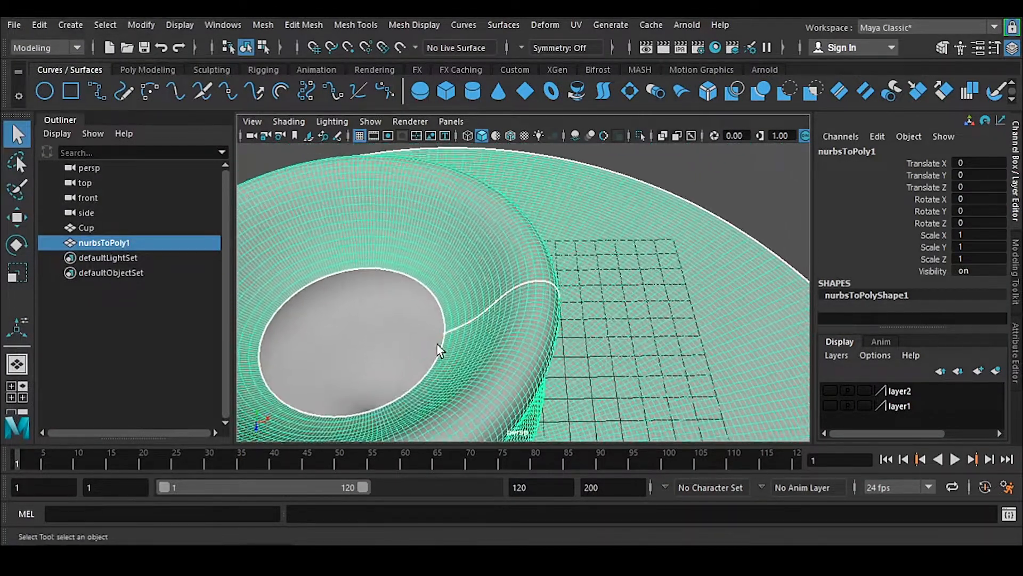
pyautogui.scroll(8, 464, 329)
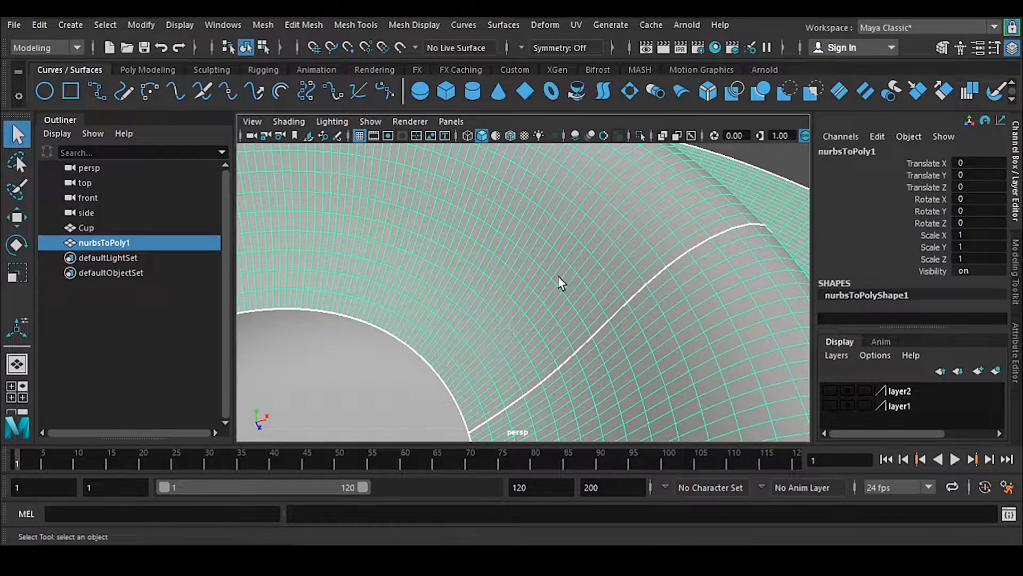
pyautogui.keyDown('alt'); pyautogui.moveTo(604, 225); pyautogui.dragTo(607, 336); pyautogui.keyUp('alt')
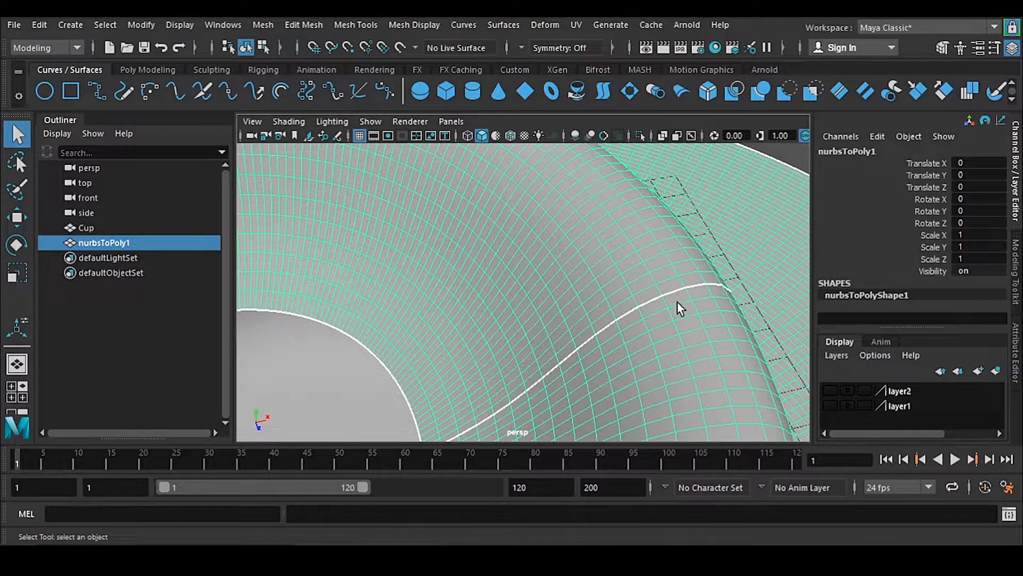
pyautogui.keyDown('alt'); pyautogui.moveTo(676, 299); pyautogui.dragTo(642, 305, button='right'); pyautogui.keyUp('alt')
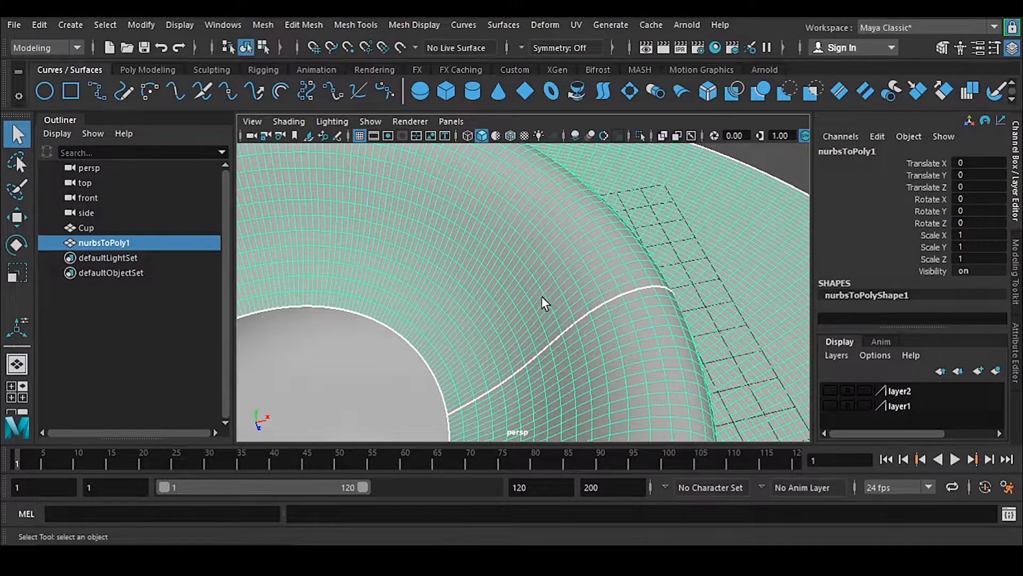
pyautogui.keyDown('alt'); pyautogui.moveTo(562, 283); pyautogui.dragTo(495, 253); pyautogui.keyUp('alt')
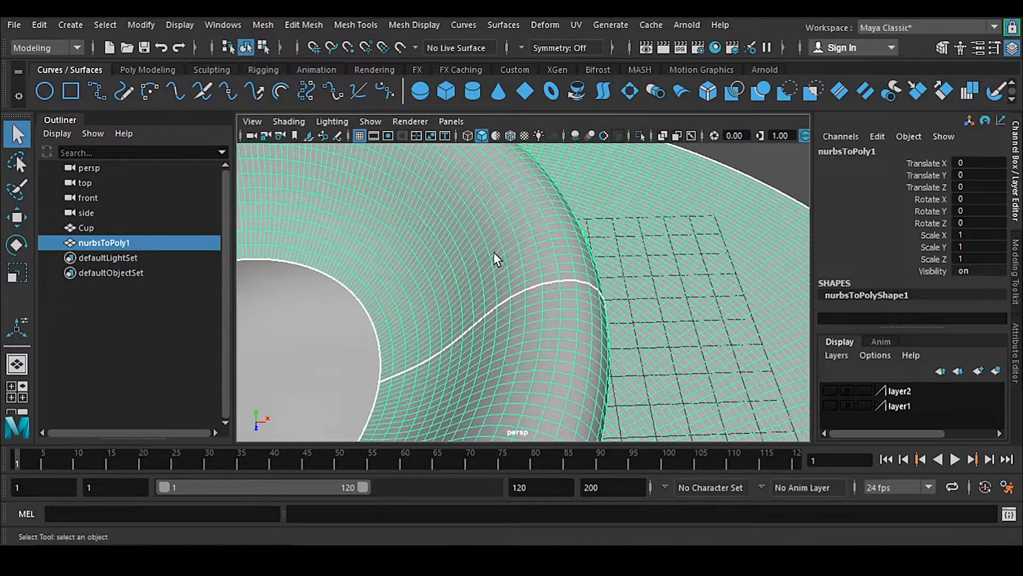
pyautogui.keyDown('alt'); pyautogui.moveTo(613, 305); pyautogui.dragTo(525, 349); pyautogui.keyUp('alt')
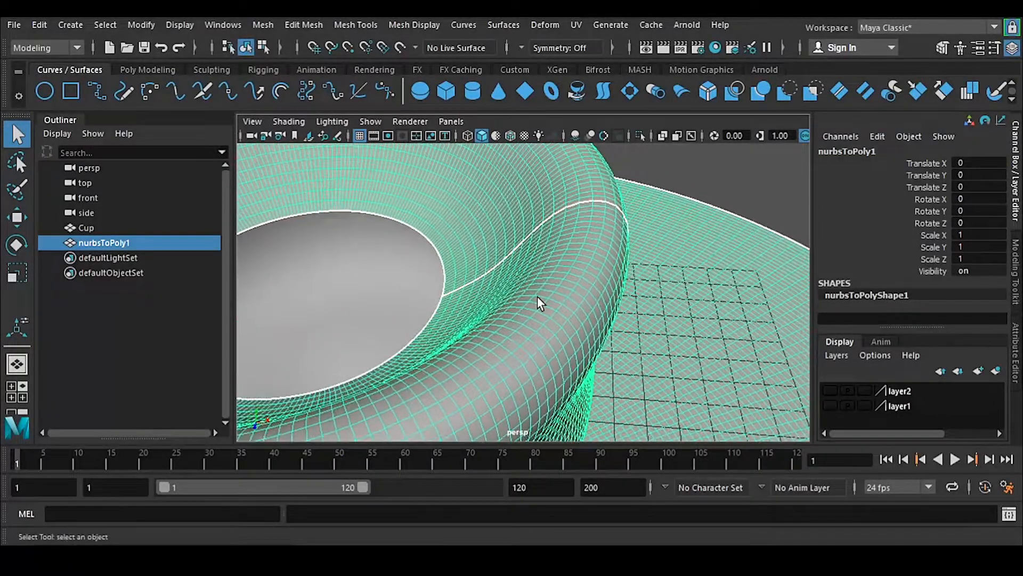
# Step: Examine the mesh wireframe down the cup's outer wall to where the stem flares into the base
pyautogui.keyDown('alt'); pyautogui.moveTo(614, 287); pyautogui.dragTo(541, 380); pyautogui.keyUp('alt')
pyautogui.keyDown('alt'); pyautogui.moveTo(541, 378); pyautogui.dragTo(517, 341, button='middle'); pyautogui.keyUp('alt')
pyautogui.keyDown('alt'); pyautogui.moveTo(517, 341); pyautogui.dragTo(517, 404, button='right'); pyautogui.keyUp('alt')
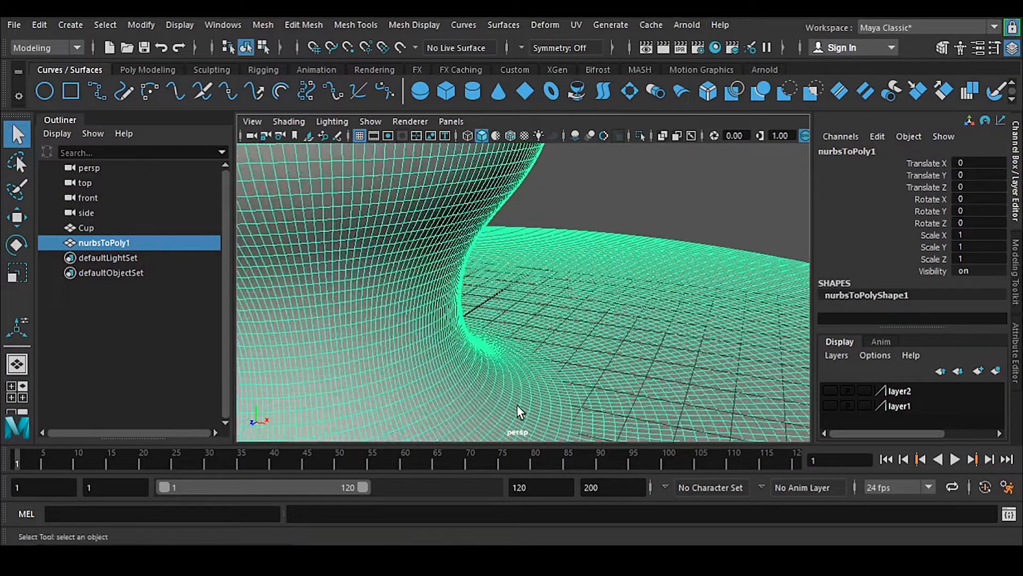
pyautogui.keyDown('alt'); pyautogui.moveTo(517, 404); pyautogui.dragTo(419, 315); pyautogui.keyUp('alt')
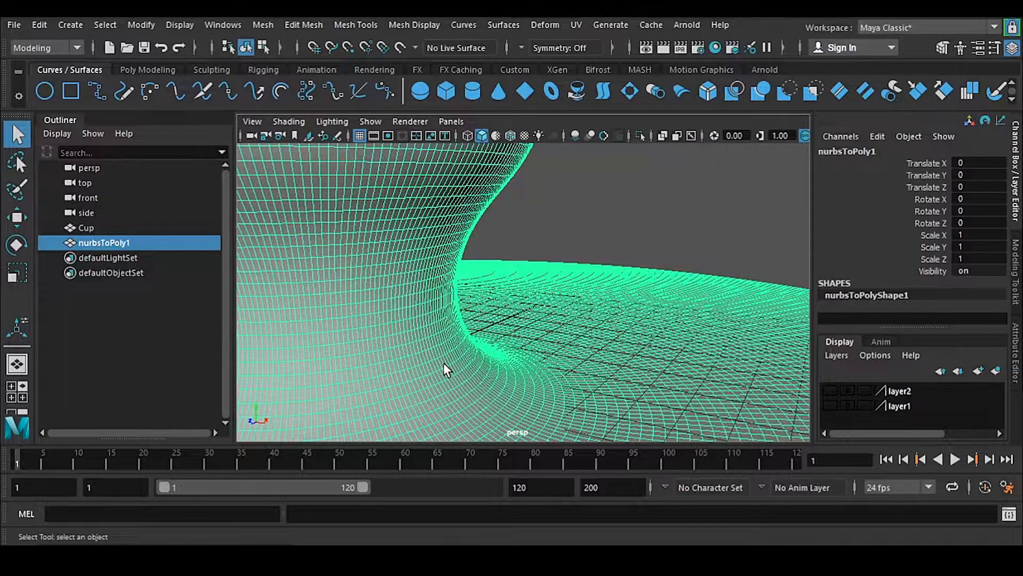
pyautogui.keyDown('alt'); pyautogui.moveTo(469, 387); pyautogui.dragTo(408, 281, button='middle'); pyautogui.keyUp('alt')
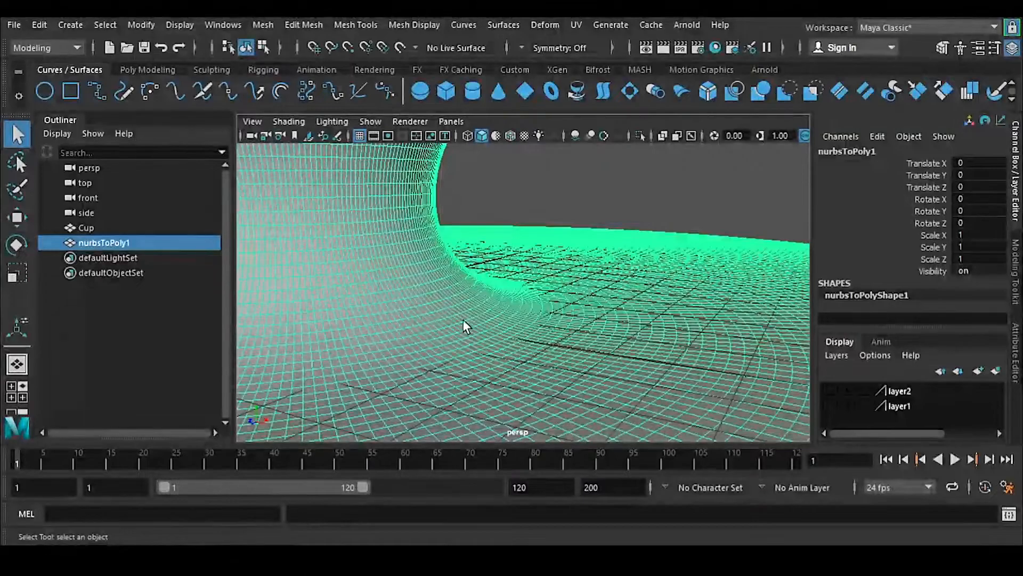
pyautogui.keyDown('alt'); pyautogui.moveTo(555, 342); pyautogui.dragTo(485, 319, button='middle'); pyautogui.keyUp('alt')
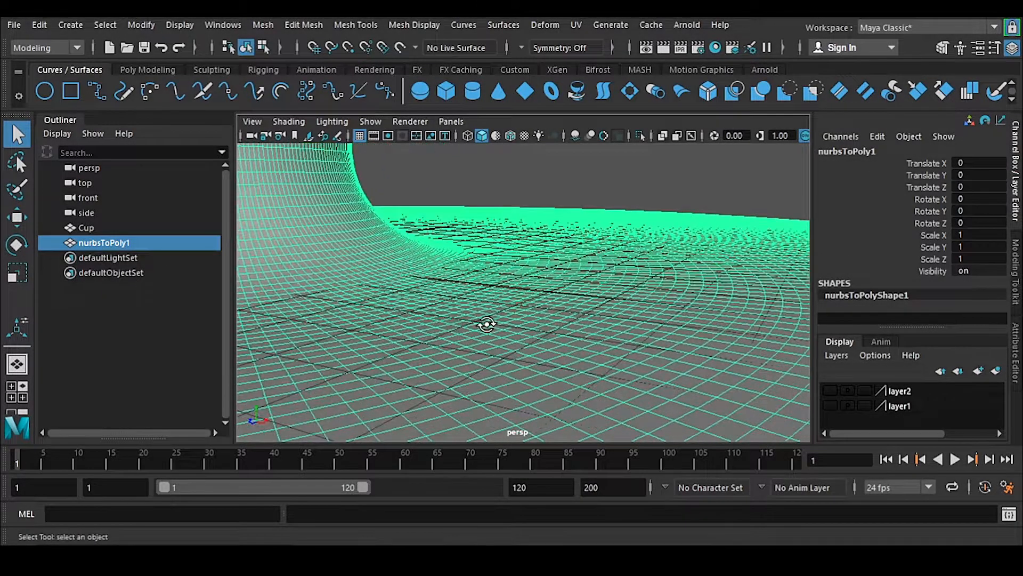
pyautogui.keyDown('alt'); pyautogui.moveTo(485, 319); pyautogui.dragTo(468, 344); pyautogui.keyUp('alt')
pyautogui.keyDown('alt'); pyautogui.moveTo(468, 343); pyautogui.dragTo(489, 286, button='middle'); pyautogui.keyUp('alt')
pyautogui.keyDown('alt'); pyautogui.moveTo(489, 286); pyautogui.dragTo(533, 368); pyautogui.keyUp('alt')
pyautogui.scroll(-2, 532, 368)
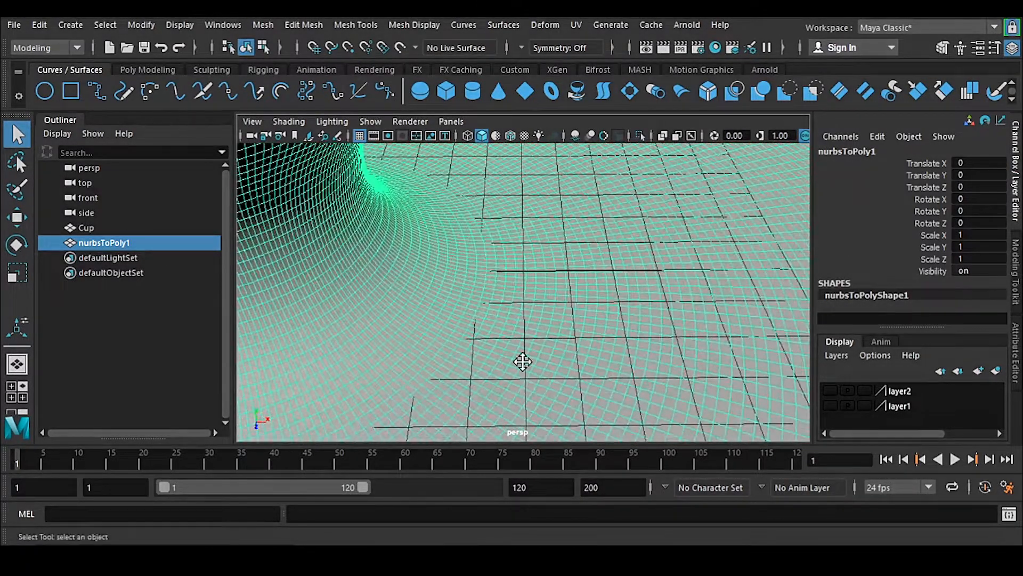
# Step: Examine the polygon density across the wide base disc and back towards the cup's foot
pyautogui.keyDown('alt'); pyautogui.moveTo(528, 370); pyautogui.dragTo(376, 277, button='middle'); pyautogui.keyUp('alt')
pyautogui.keyDown('alt'); pyautogui.moveTo(741, 408); pyautogui.dragTo(589, 340, button='middle'); pyautogui.keyUp('alt')
pyautogui.scroll(-5, 590, 340)
pyautogui.keyDown('alt'); pyautogui.moveTo(533, 349); pyautogui.dragTo(579, 365); pyautogui.keyUp('alt')
pyautogui.scroll(5, 758, 398)
pyautogui.keyDown('alt'); pyautogui.moveTo(759, 398); pyautogui.dragTo(637, 344, button='middle'); pyautogui.keyUp('alt')
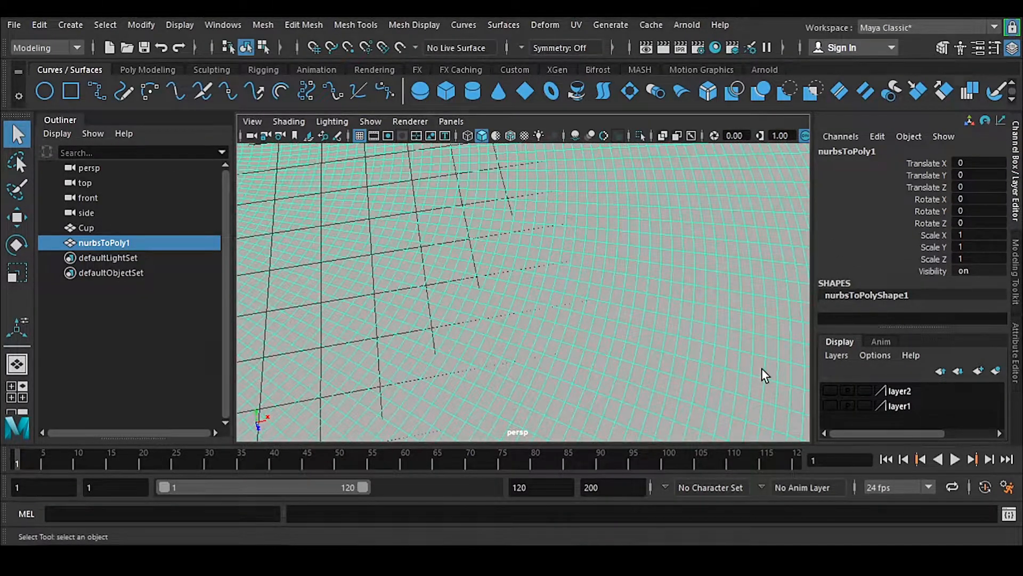
pyautogui.keyDown('alt'); pyautogui.moveTo(443, 321); pyautogui.dragTo(610, 387, button='middle'); pyautogui.keyUp('alt')
pyautogui.scroll(3, 519, 362)
pyautogui.keyDown('alt'); pyautogui.moveTo(347, 309); pyautogui.dragTo(395, 342, button='middle'); pyautogui.keyUp('alt')
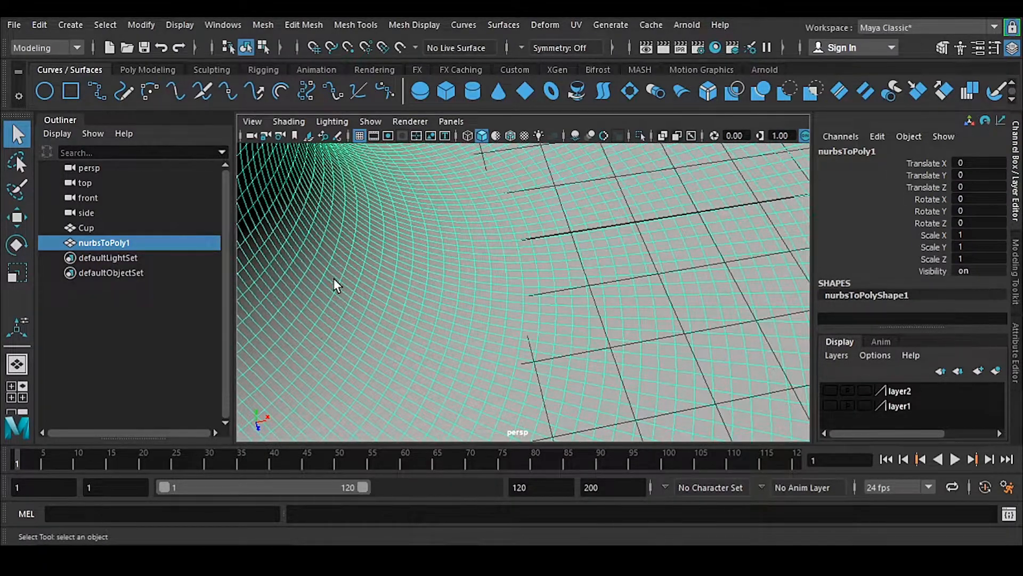
# Step: Examine the wireframe around the cup's bowl and rim, ending with the whole cup in front view
pyautogui.scroll(-5, 416, 311)
pyautogui.keyDown('alt'); pyautogui.moveTo(416, 310); pyautogui.dragTo(409, 226); pyautogui.keyUp('alt')
pyautogui.scroll(-3, 408, 225)
pyautogui.keyDown('alt'); pyautogui.moveTo(409, 226); pyautogui.dragTo(498, 323, button='middle'); pyautogui.keyUp('alt')
pyautogui.scroll(3, 513, 313)
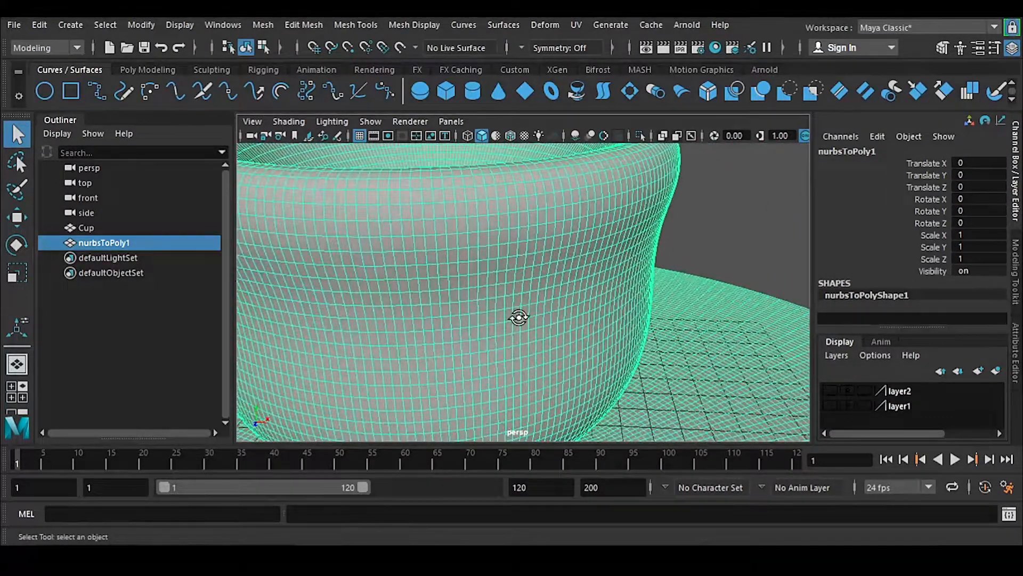
pyautogui.keyDown('alt'); pyautogui.moveTo(514, 312); pyautogui.dragTo(602, 328); pyautogui.keyUp('alt')
pyautogui.keyDown('alt'); pyautogui.moveTo(602, 329); pyautogui.dragTo(537, 310, button='right'); pyautogui.keyUp('alt')
pyautogui.keyDown('alt'); pyautogui.moveTo(537, 310); pyautogui.dragTo(554, 256); pyautogui.keyUp('alt')
pyautogui.click(621, 354)
pyautogui.click(622, 354)
pyautogui.keyDown('alt'); pyautogui.moveTo(609, 315); pyautogui.dragTo(672, 255); pyautogui.keyUp('alt')
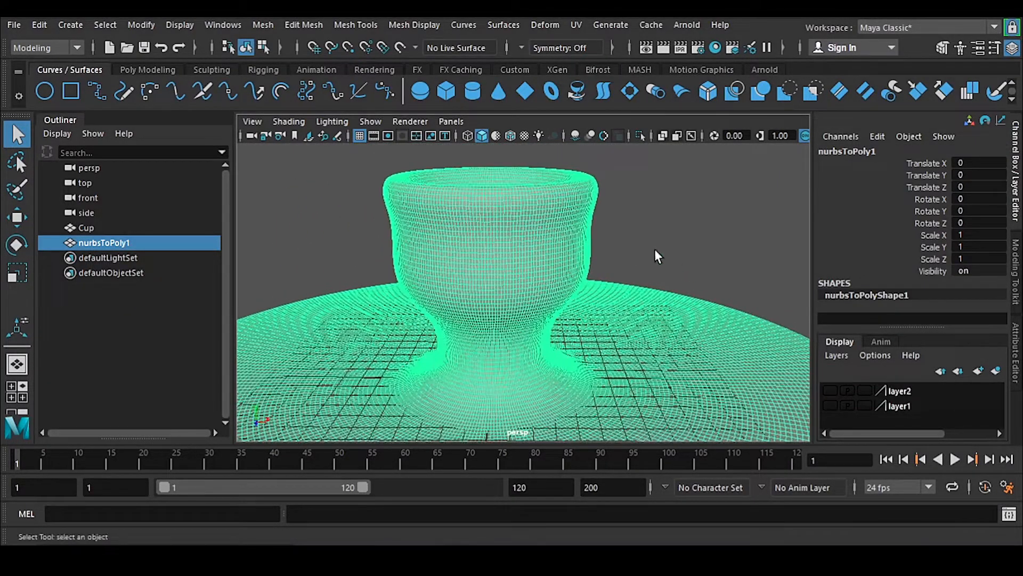
# Step: Reselect the smoothed mesh, reopen its UV Editor and examine the lower-left corner of the UV grid
pyautogui.click(649, 272)
pyautogui.click(650, 304)
pyautogui.click(577, 25)
pyautogui.click(591, 46)
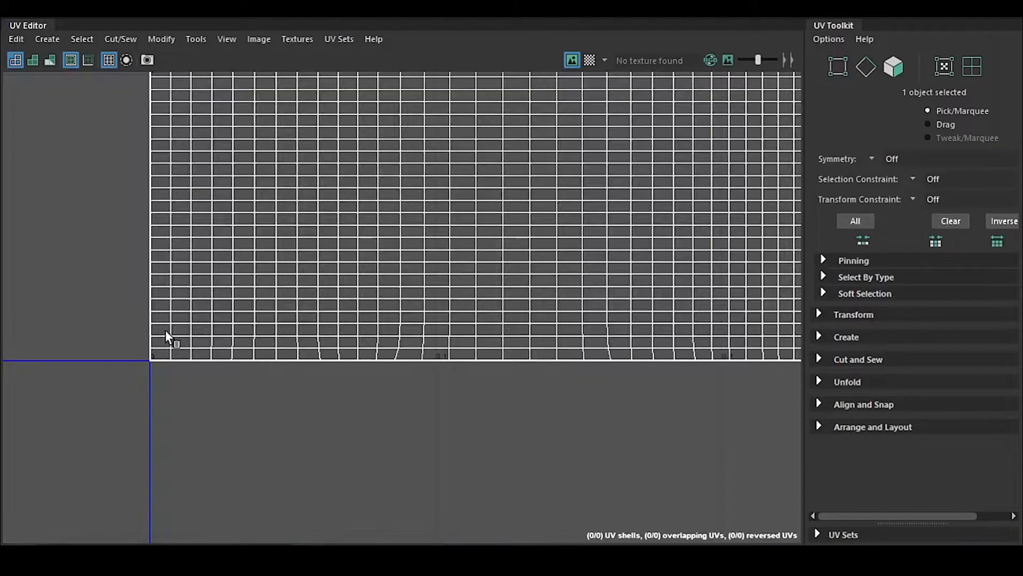
pyautogui.scroll(-5, 566, 331)
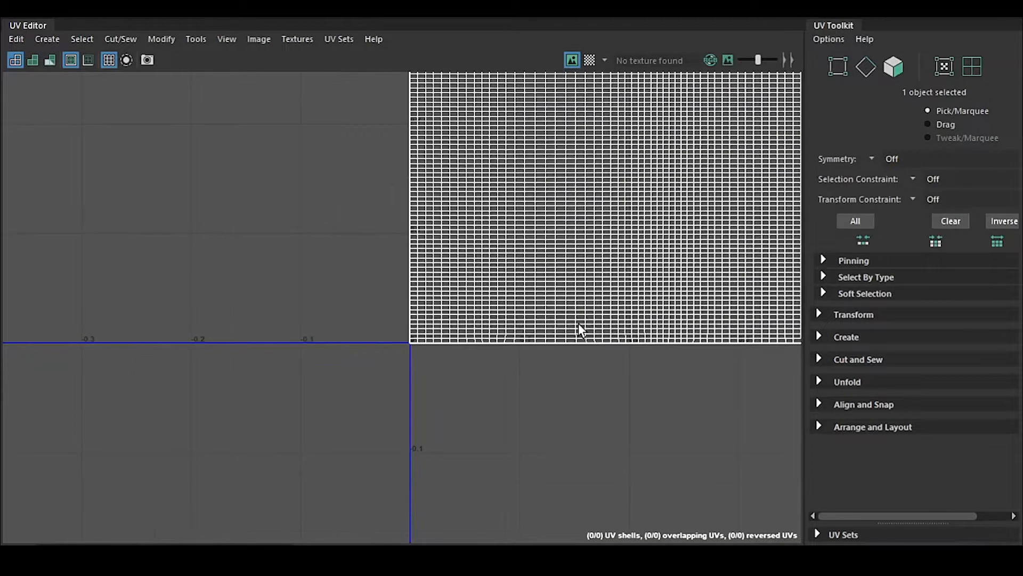
pyautogui.scroll(2, 405, 349)
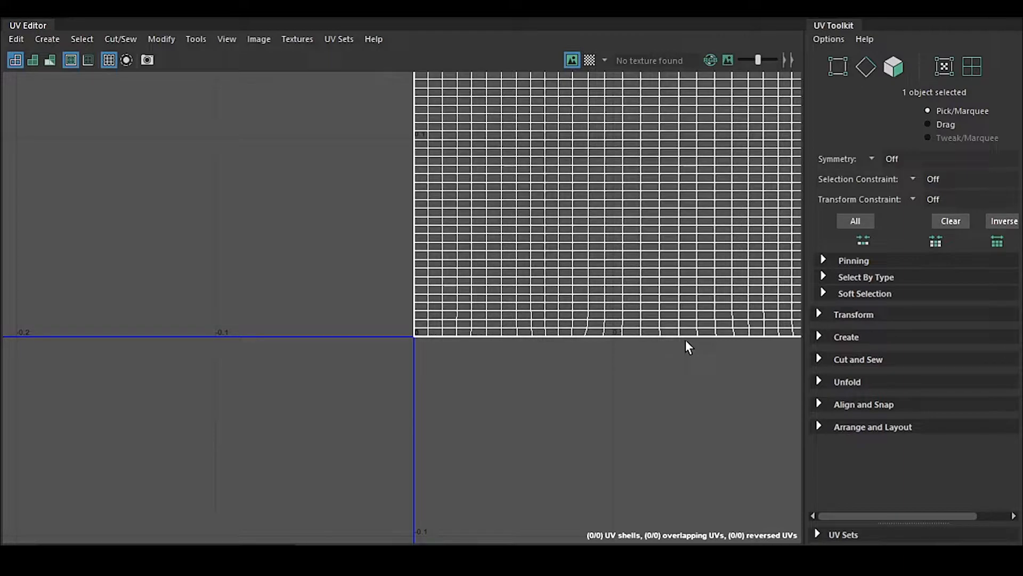
pyautogui.scroll(2, 632, 302)
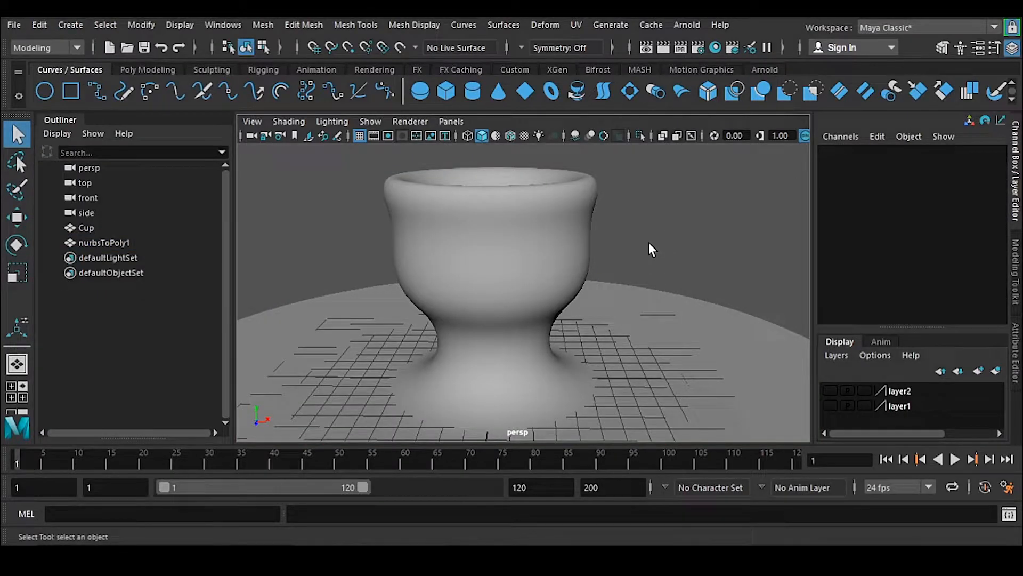